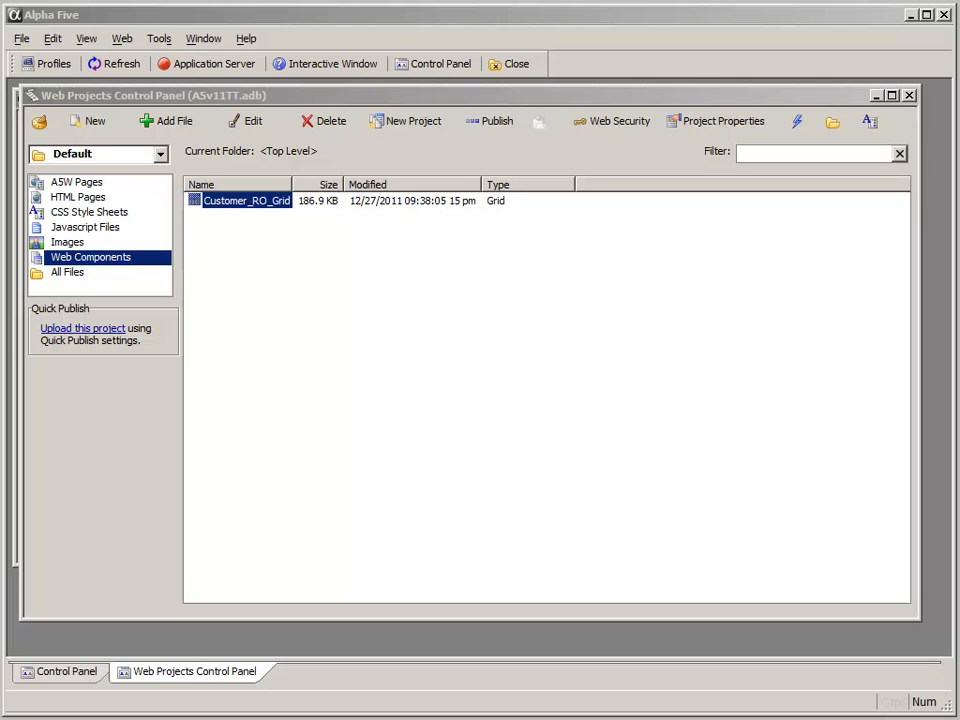
# Open the Customer_RO_Grid component for editing and show its grid properties
pyautogui.moveTo(454, 99)
pyautogui.mouseDown()
pyautogui.moveTo(460, 104)
pyautogui.moveTo(448, 96)
pyautogui.mouseUp()
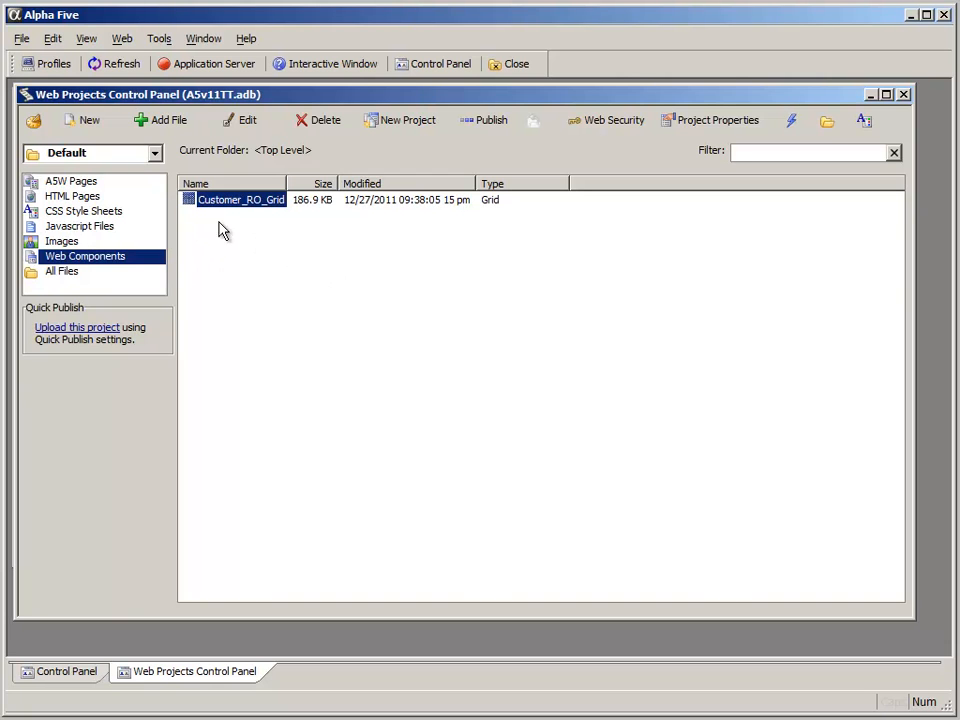
pyautogui.click(240, 125)
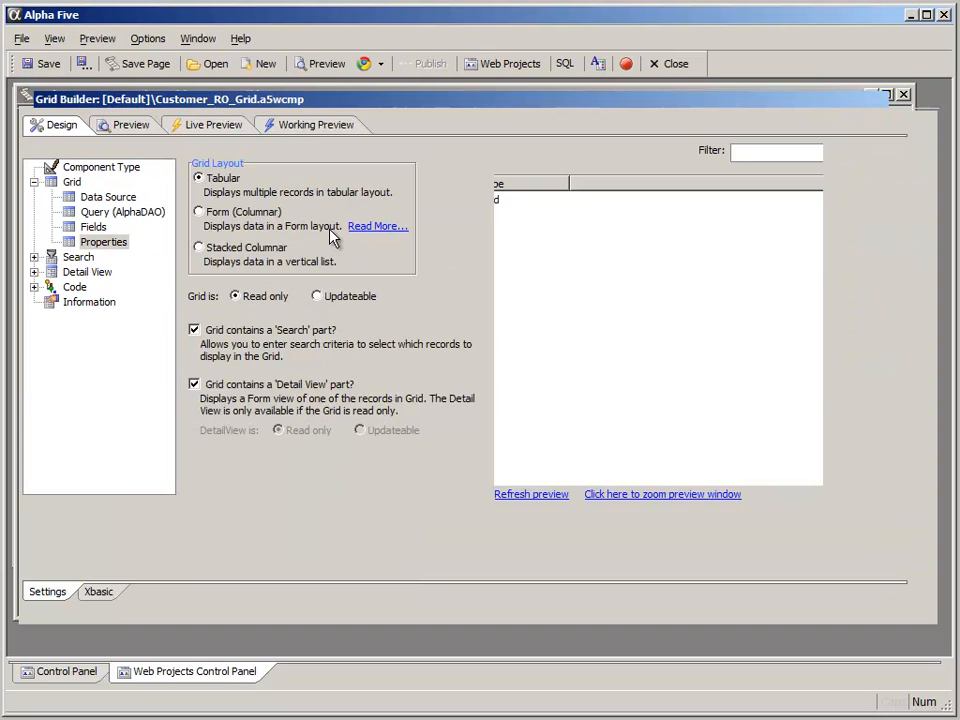
pyautogui.click(133, 245)
# Set the grid's style name to <ProjectStyle>, and save and close the component
pyautogui.click(587, 246)
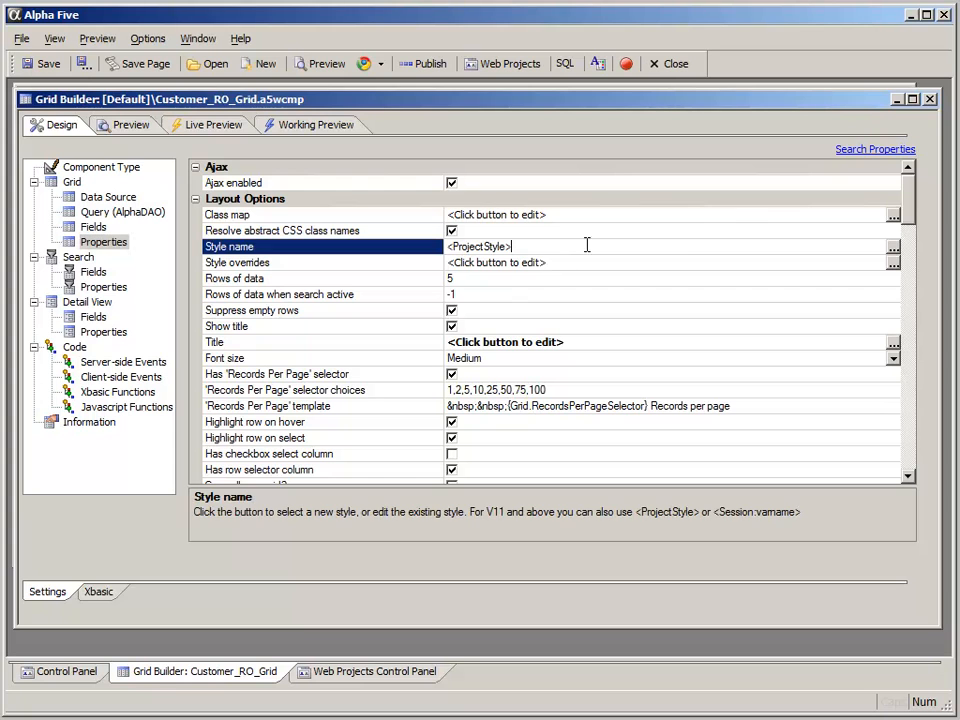
pyautogui.click(893, 247)
pyautogui.click(258, 218)
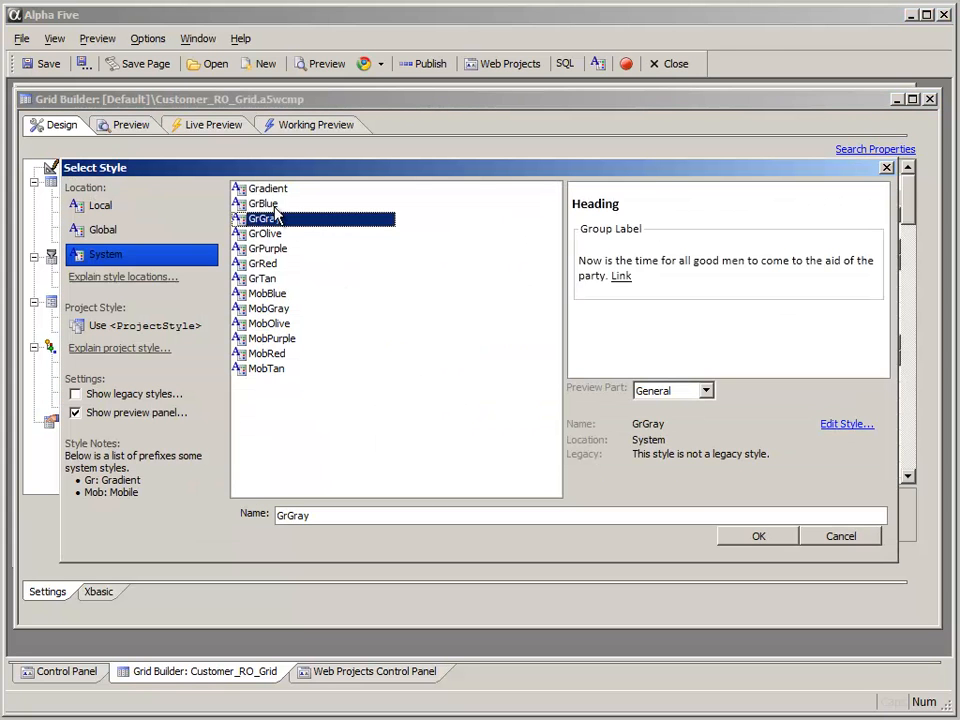
pyautogui.click(266, 204)
pyautogui.click(268, 233)
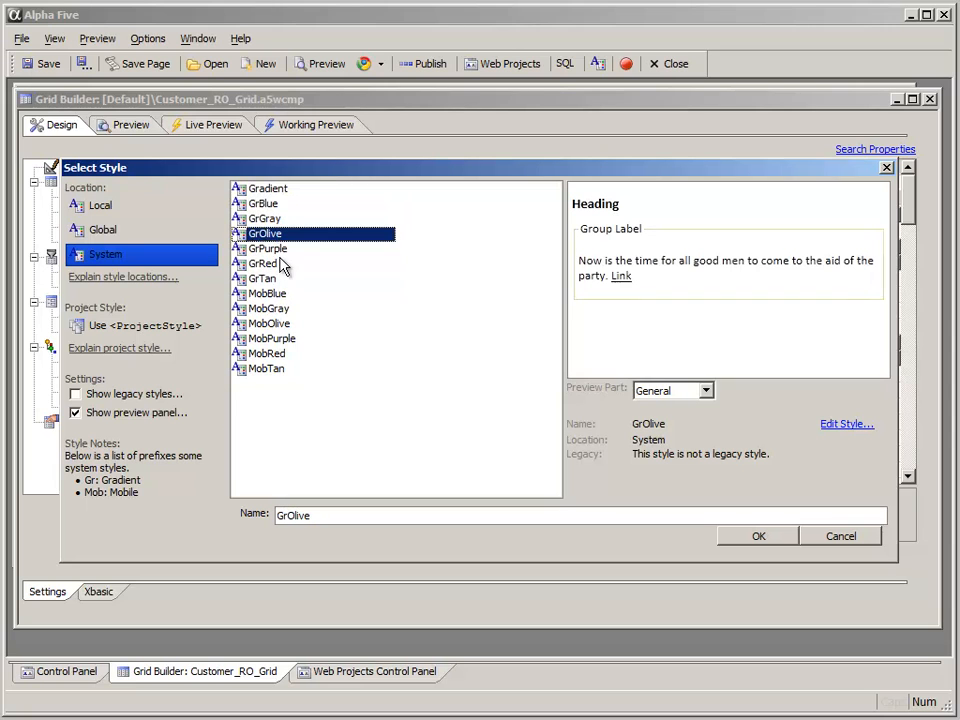
pyautogui.click(170, 333)
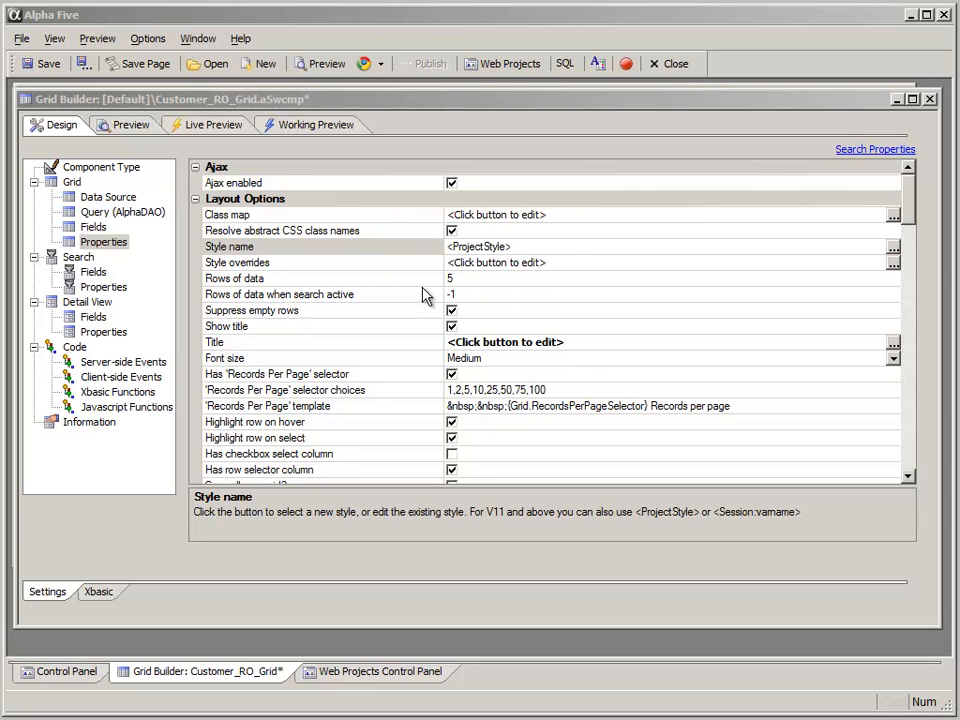
pyautogui.click(40, 63)
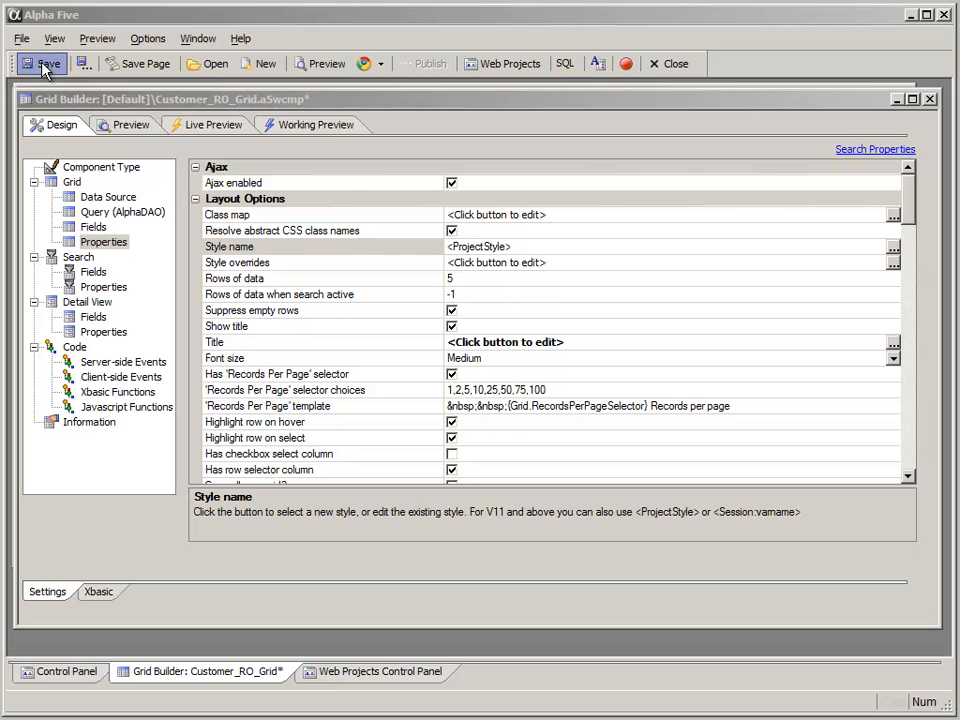
pyautogui.click(929, 99)
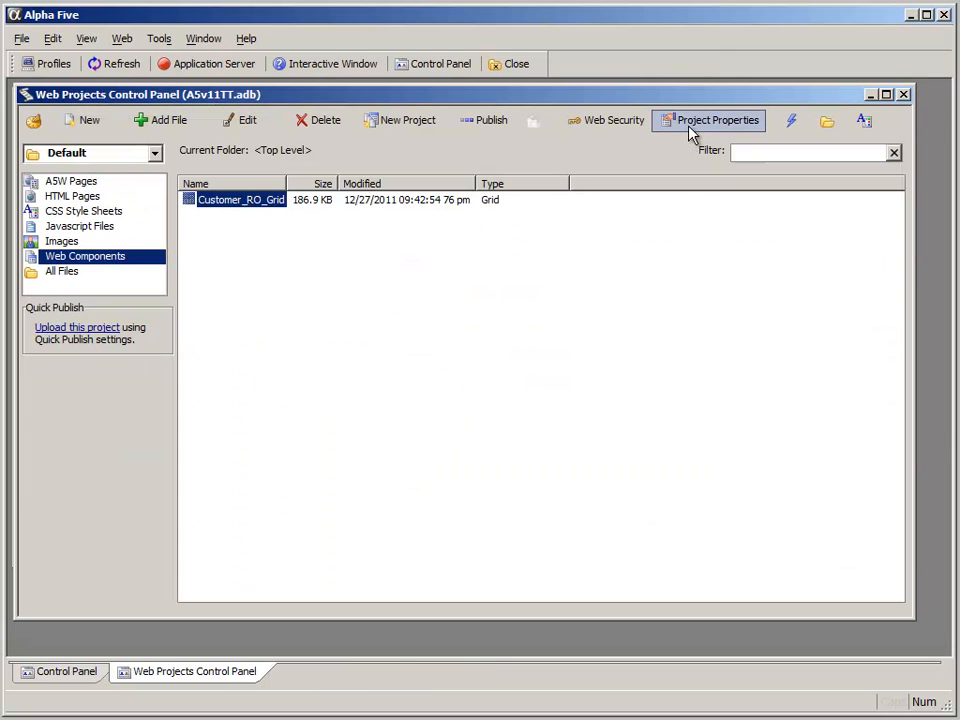
# Set the web project's run-time project style to the system style GrBlue
pyautogui.click(690, 128)
pyautogui.click(234, 190)
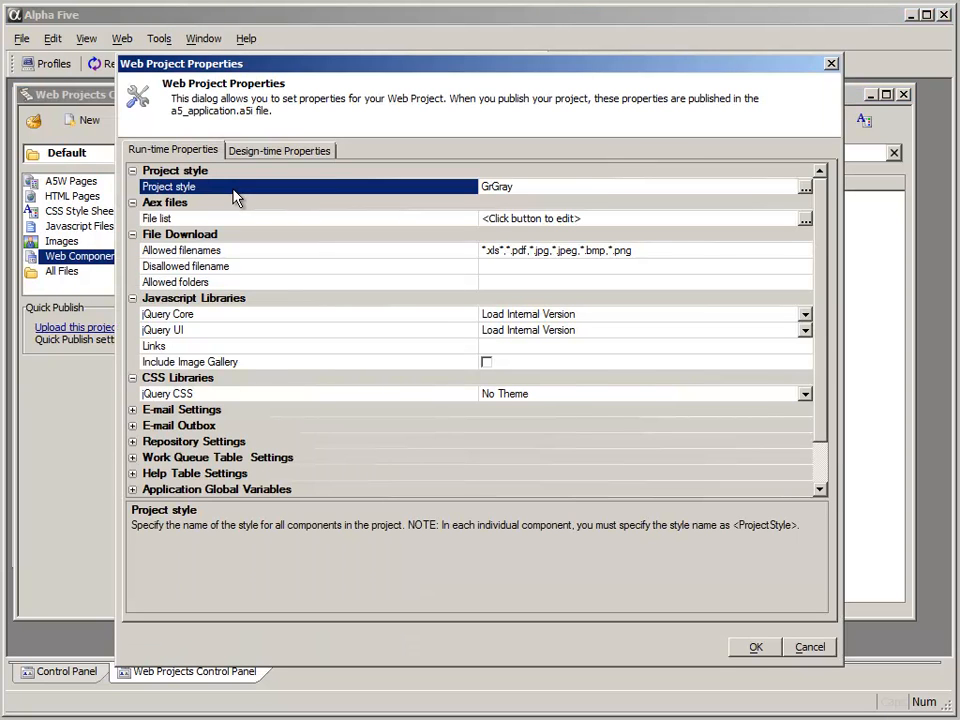
pyautogui.click(805, 188)
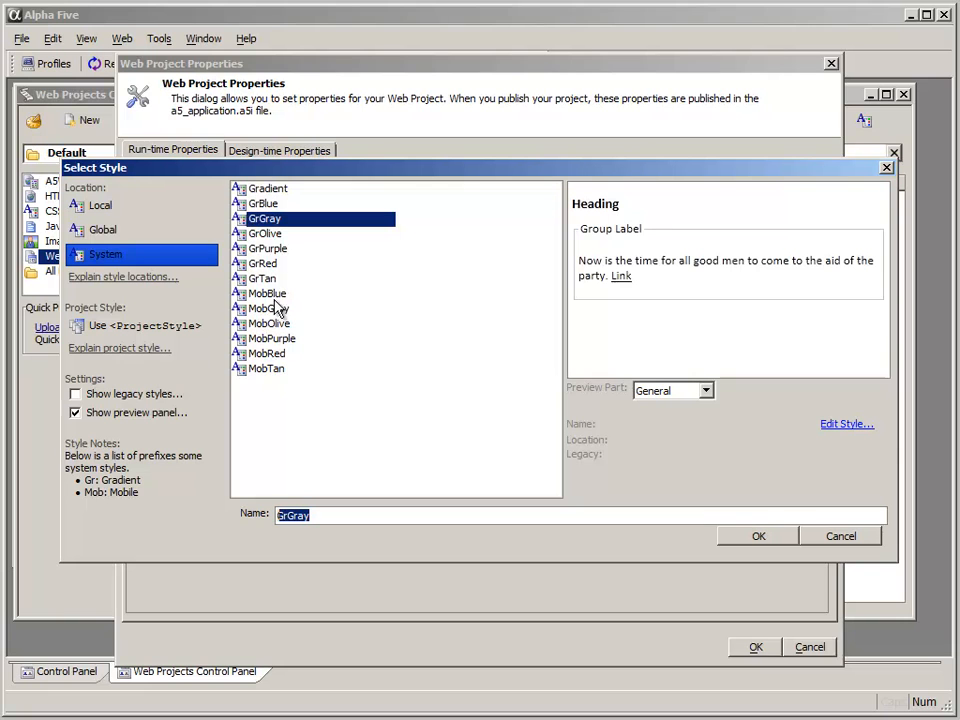
pyautogui.click(264, 204)
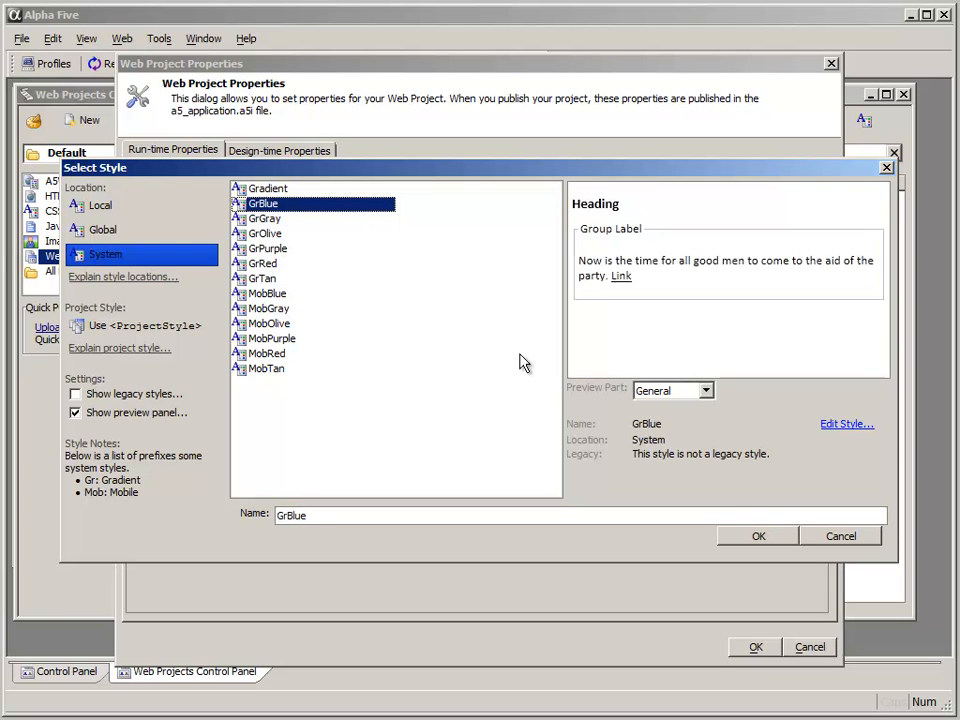
pyautogui.click(774, 542)
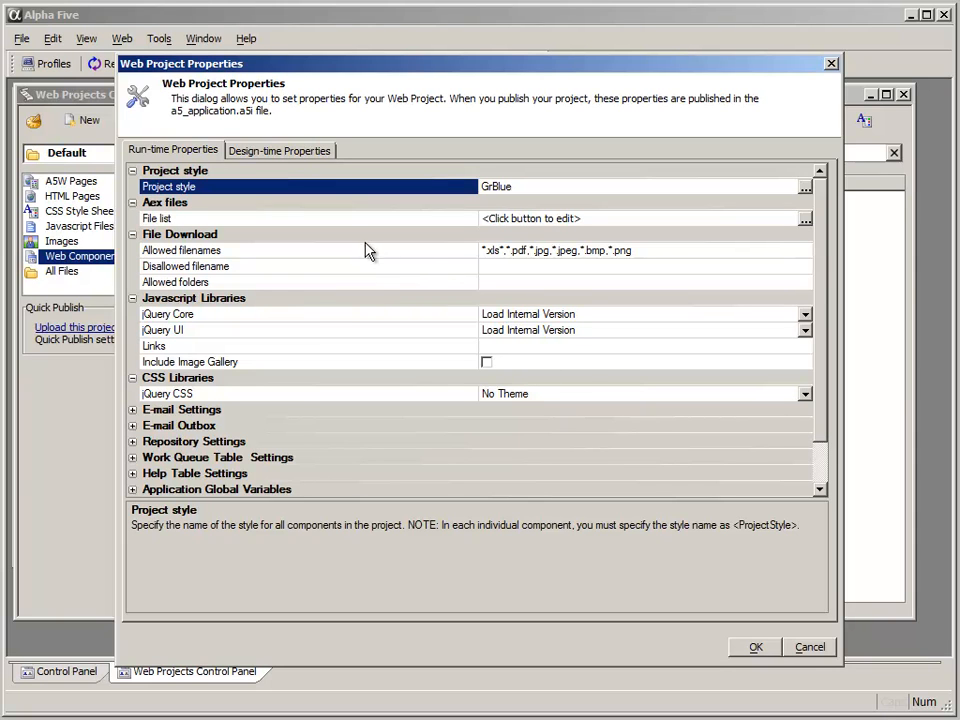
pyautogui.click(535, 186)
pyautogui.click(750, 647)
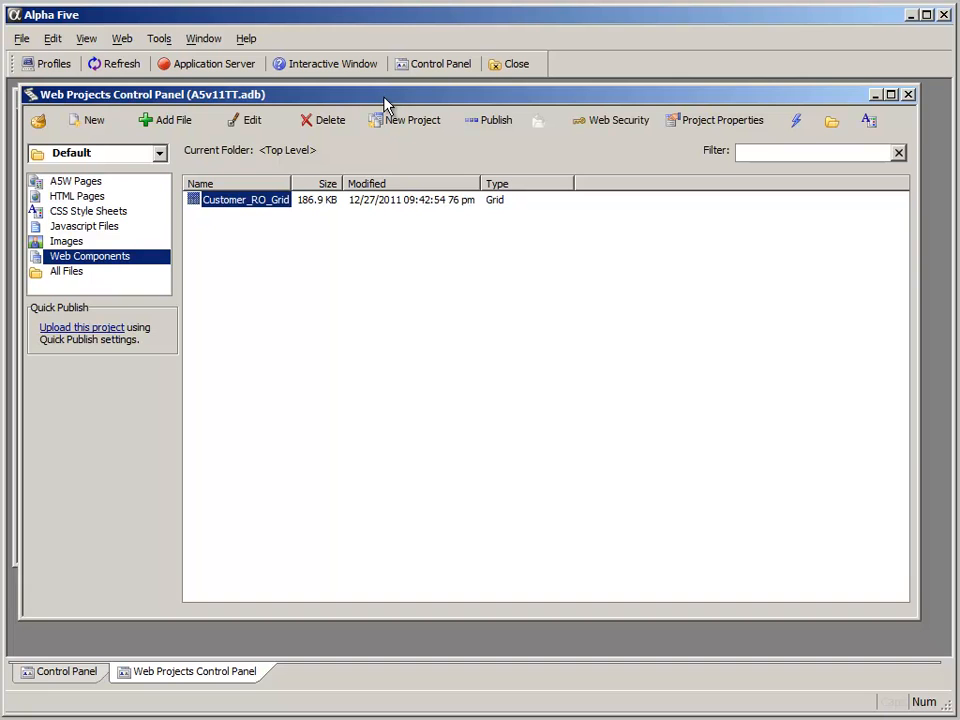
pyautogui.moveTo(381, 98); pyautogui.dragTo(381, 101)
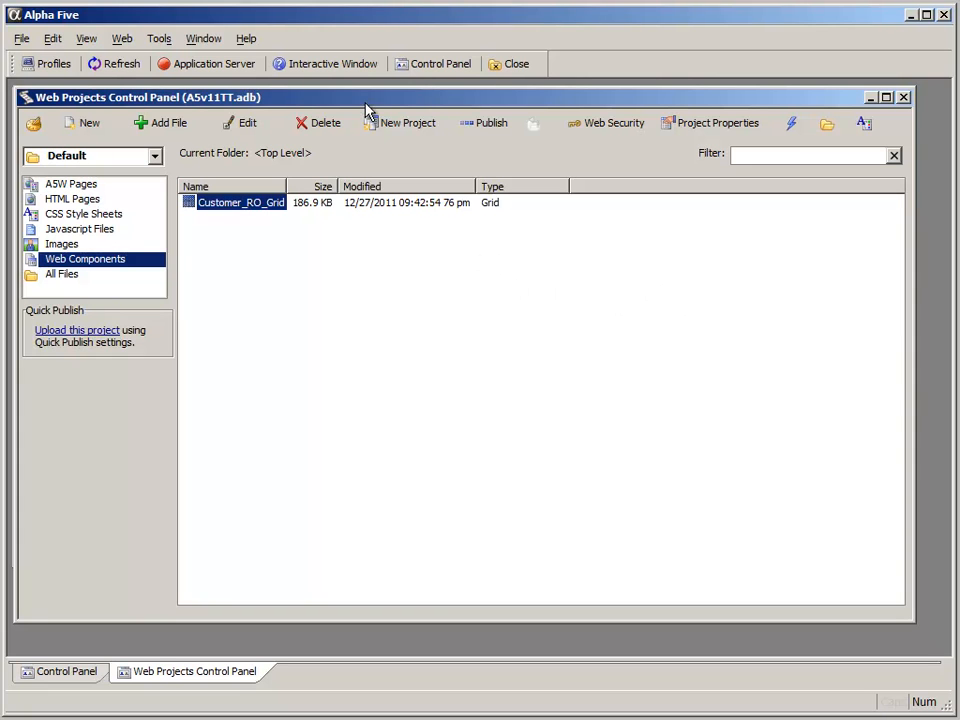
pyautogui.moveTo(363, 104); pyautogui.dragTo(364, 103)
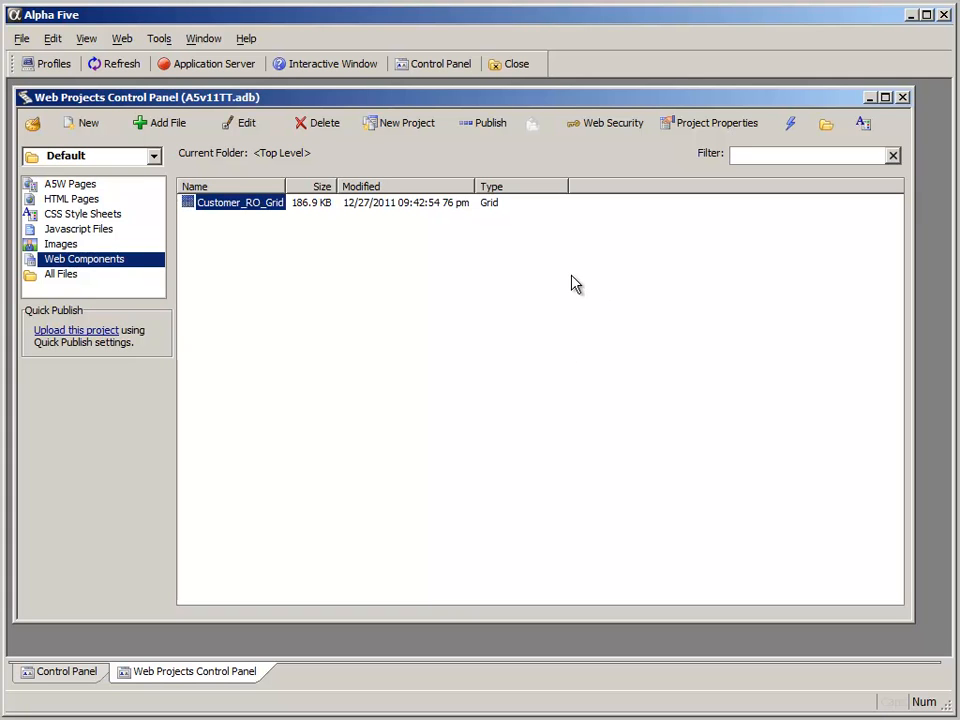
# Open the Style Builder from the web projects window
pyautogui.click(864, 125)
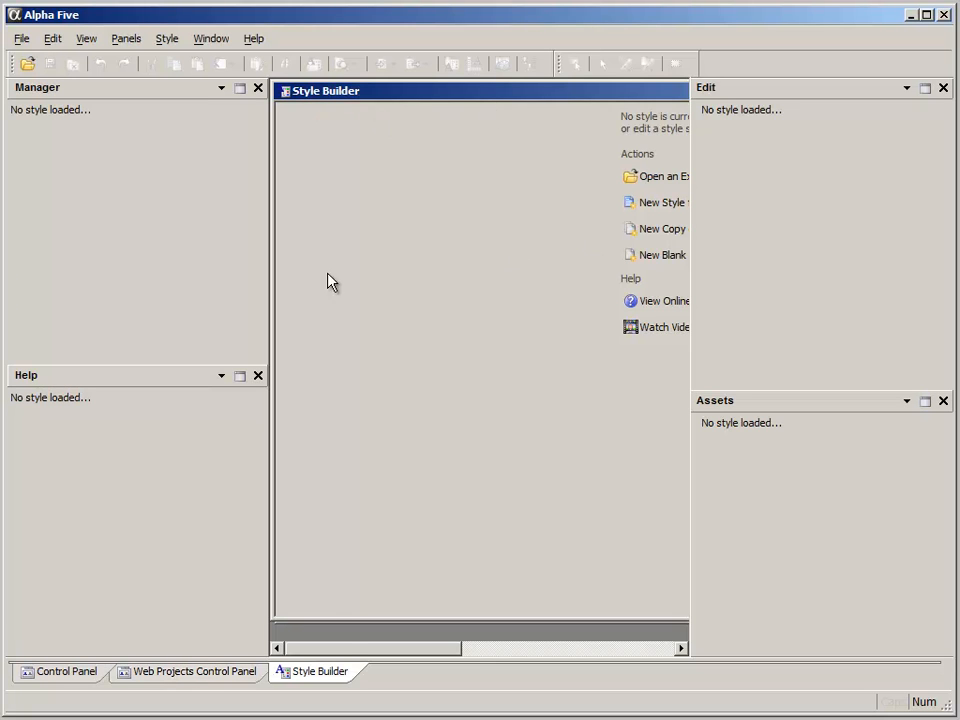
pyautogui.moveTo(360, 652); pyautogui.dragTo(555, 662)
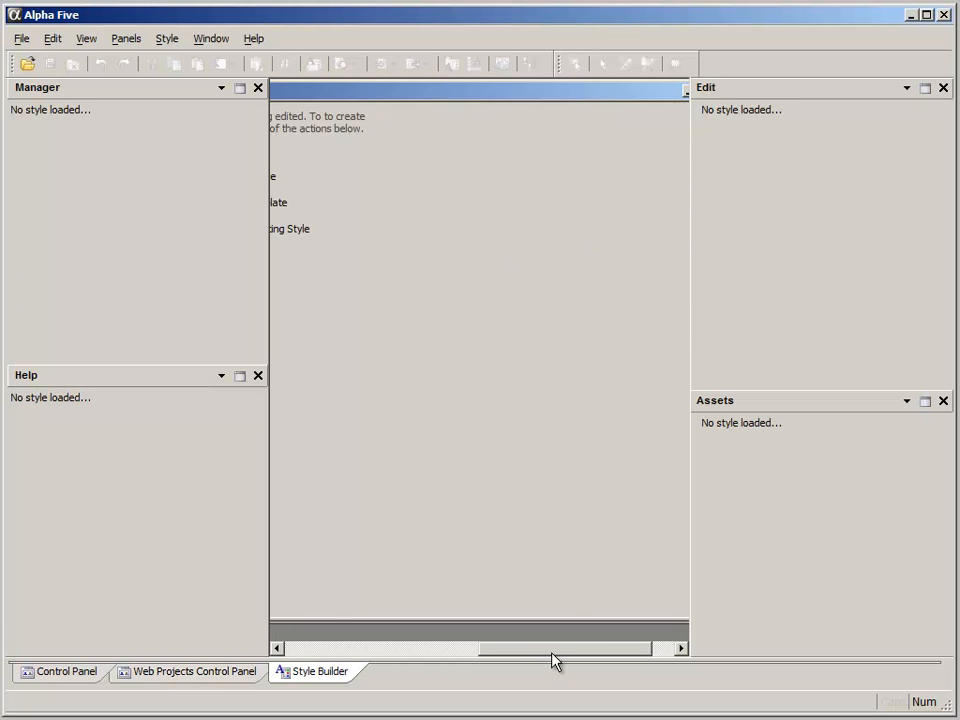
pyautogui.click(287, 649)
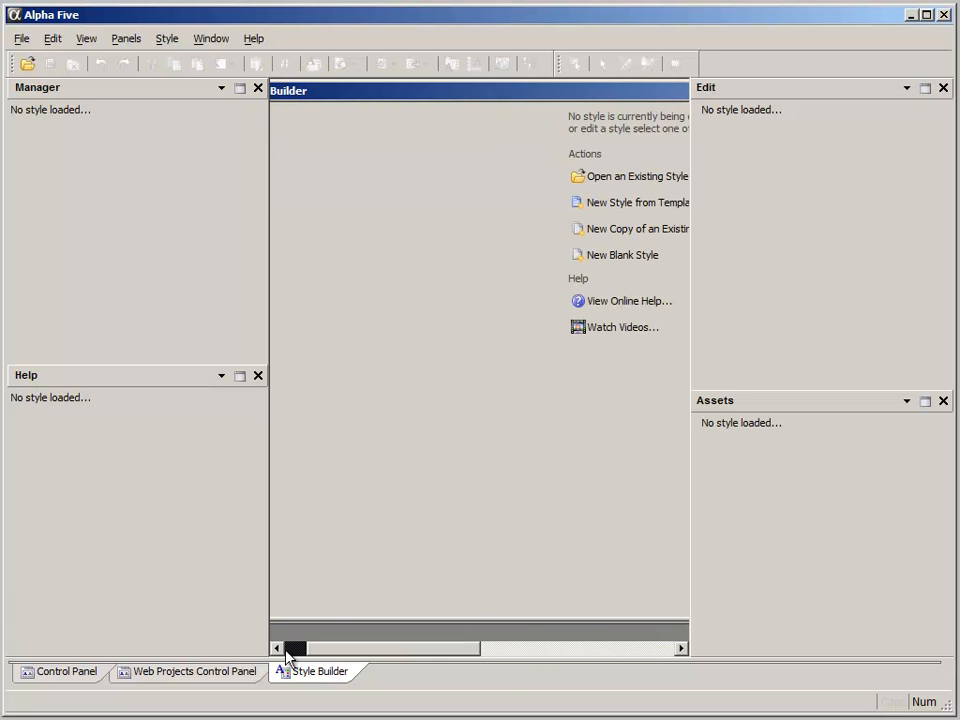
pyautogui.click(681, 649)
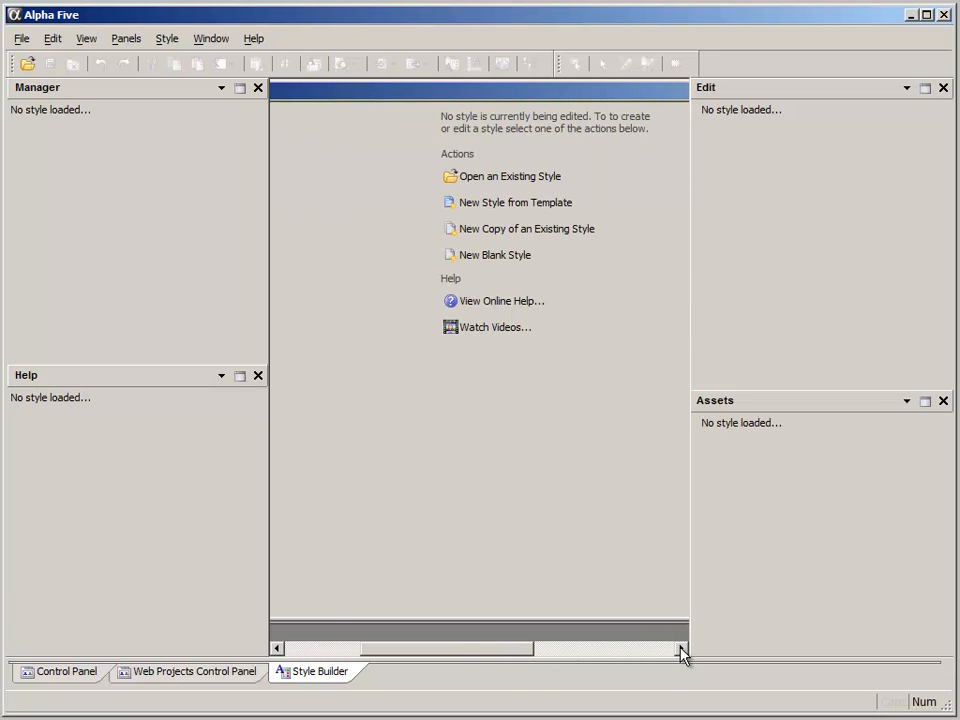
pyautogui.click(681, 649)
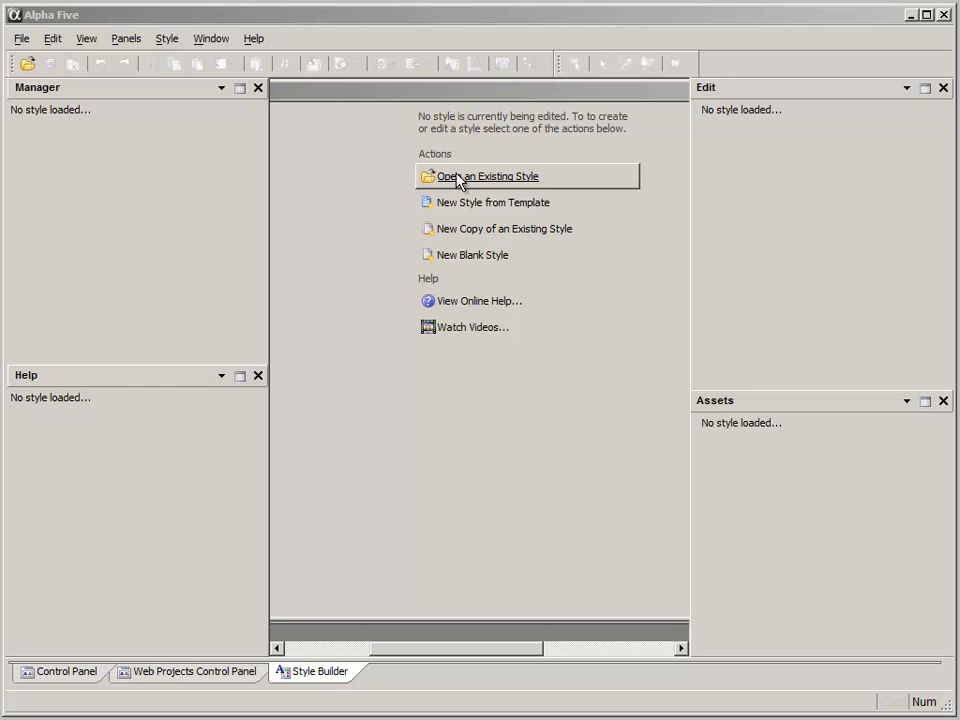
# Create a copy of the system style GrBlue named GrBlueTT in the Local location
pyautogui.click(486, 238)
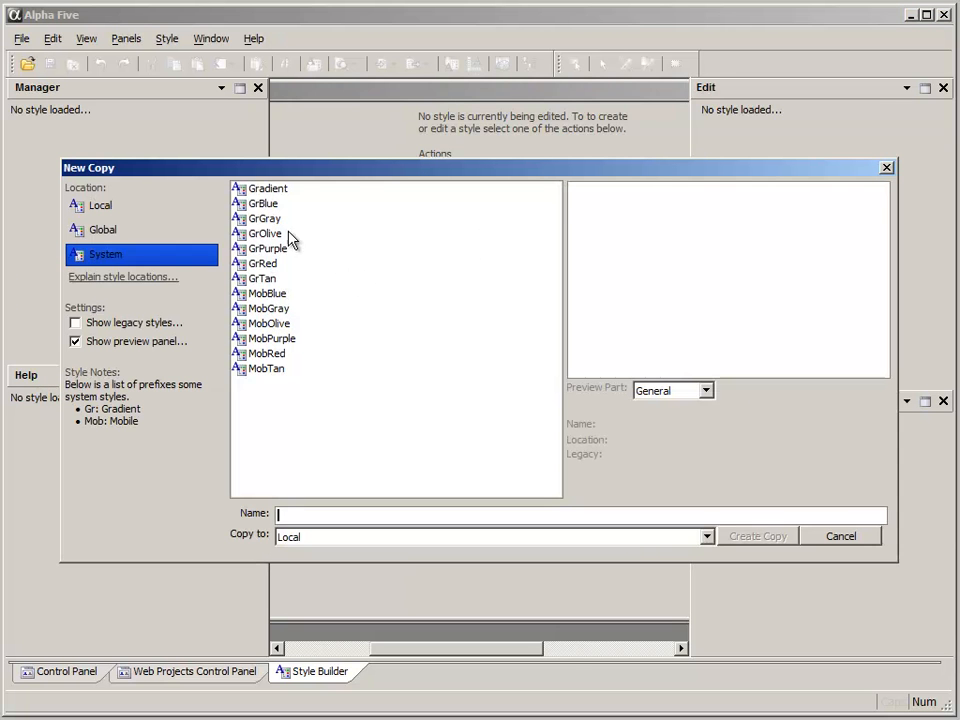
pyautogui.click(266, 205)
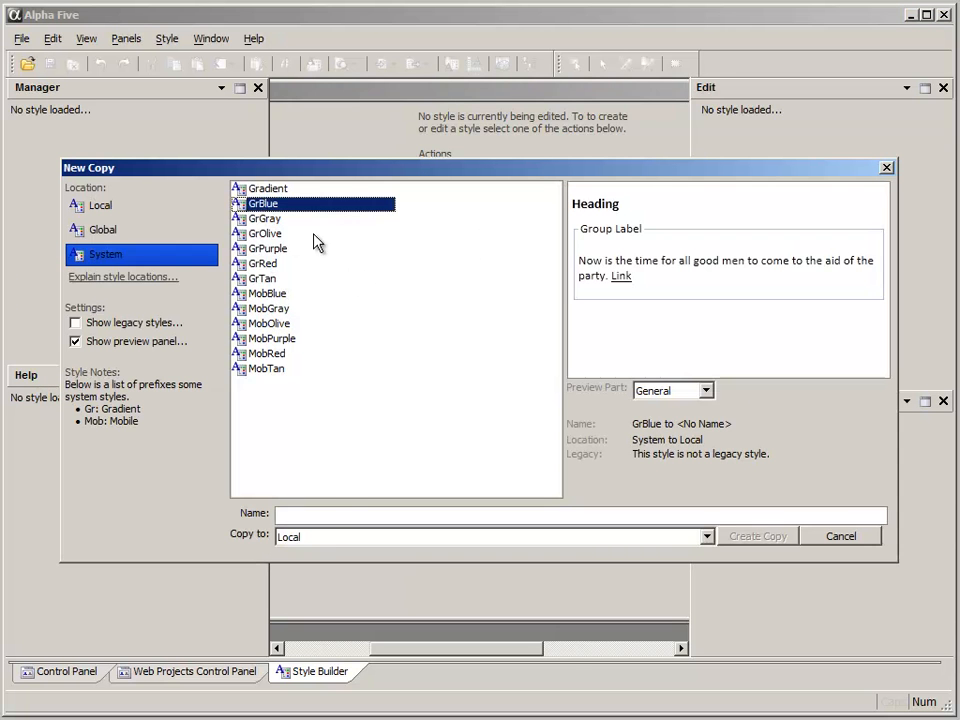
pyautogui.click(324, 514)
pyautogui.write('G')
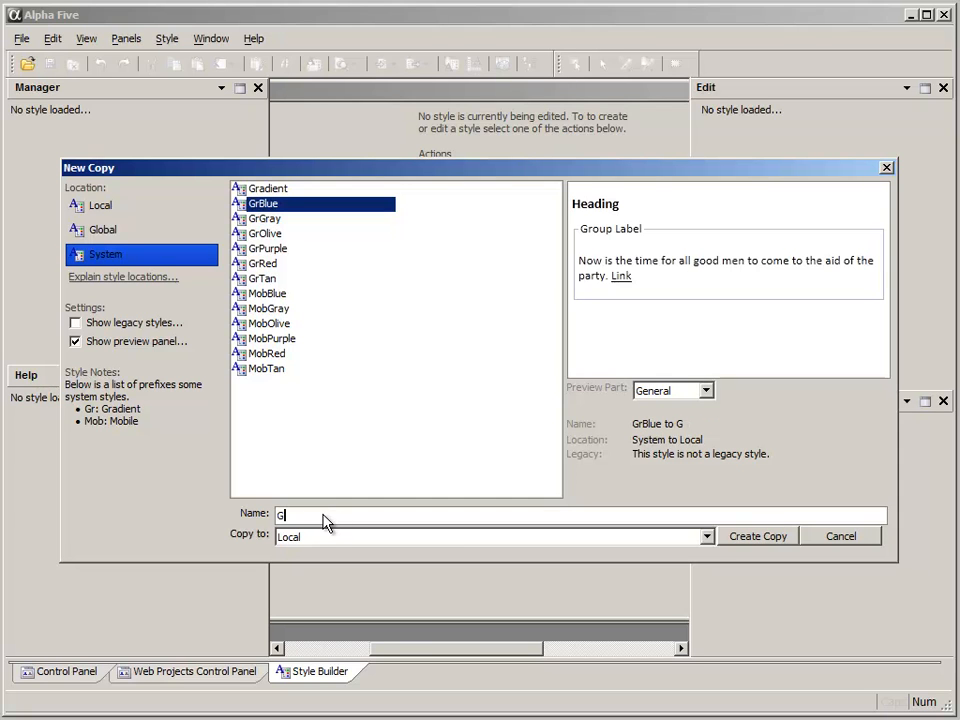
pyautogui.write('RTT')
pyautogui.click(348, 541)
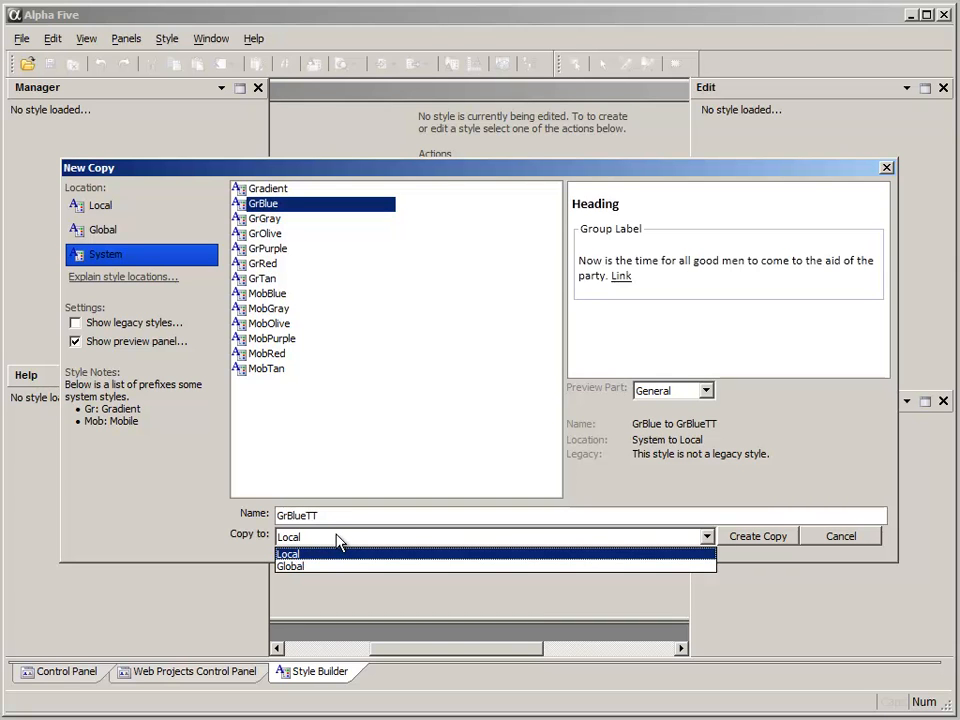
pyautogui.click(337, 541)
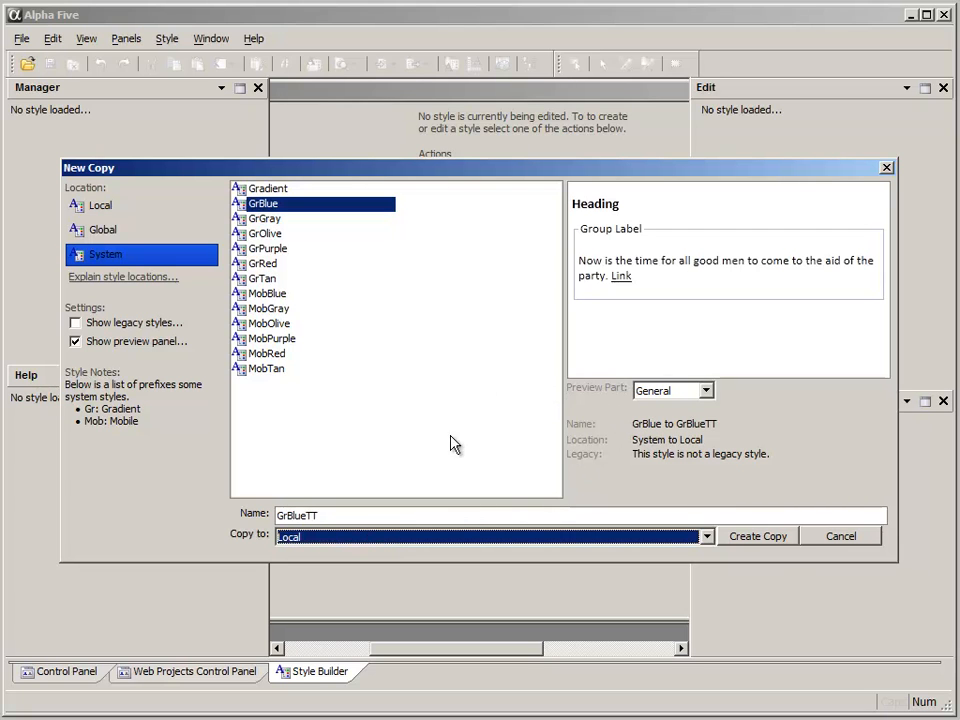
pyautogui.click(773, 541)
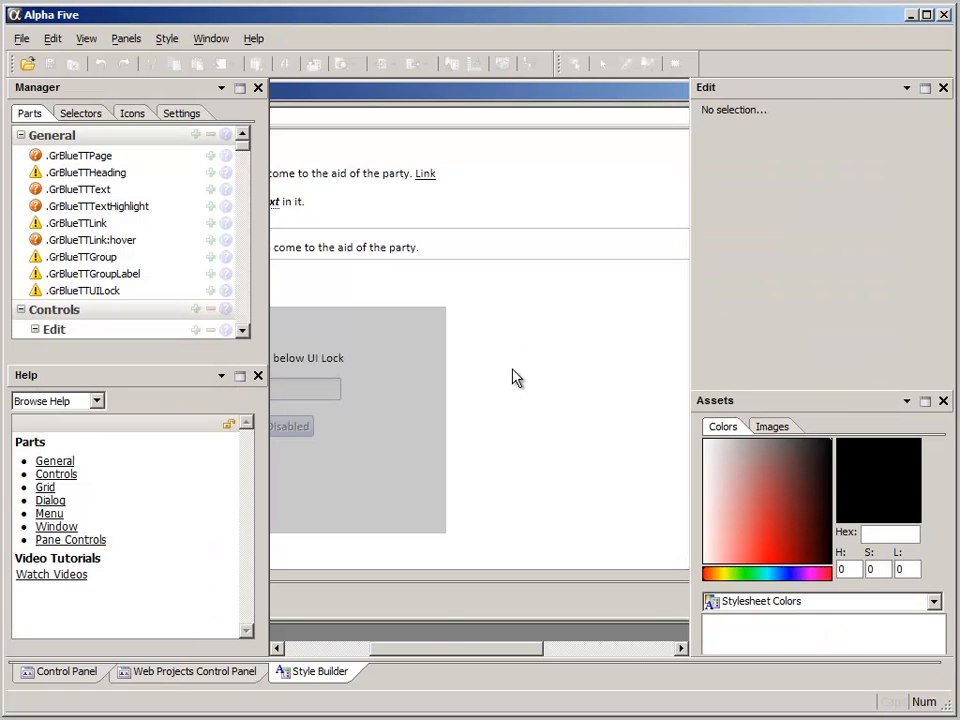
# Inspect the link hover and group selectors of the GrBlueTT style in the design preview
pyautogui.click(280, 648)
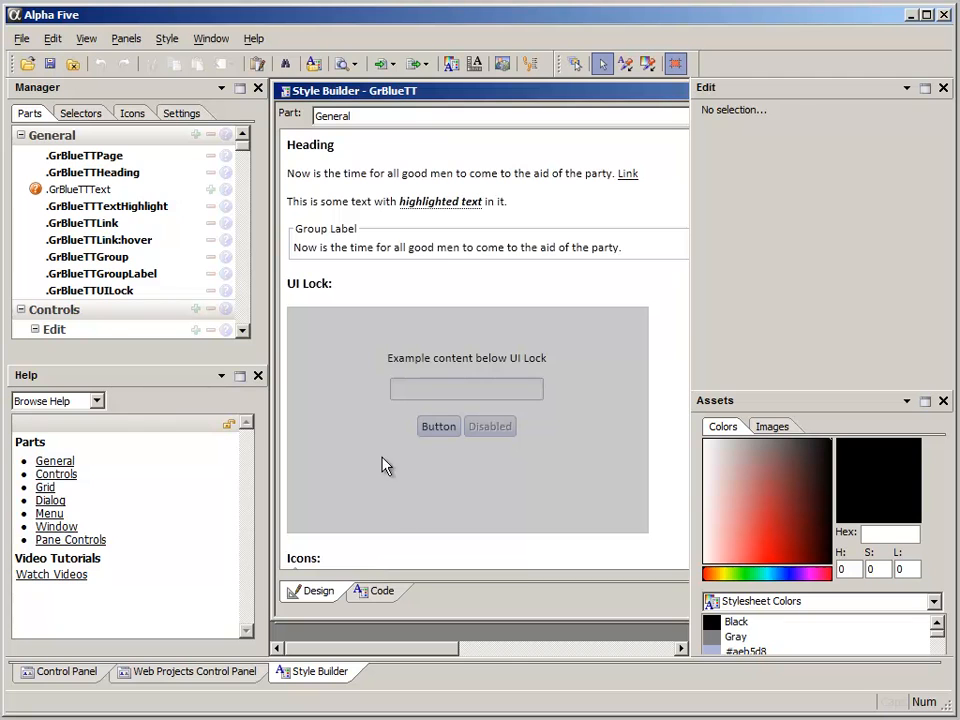
pyautogui.click(130, 207)
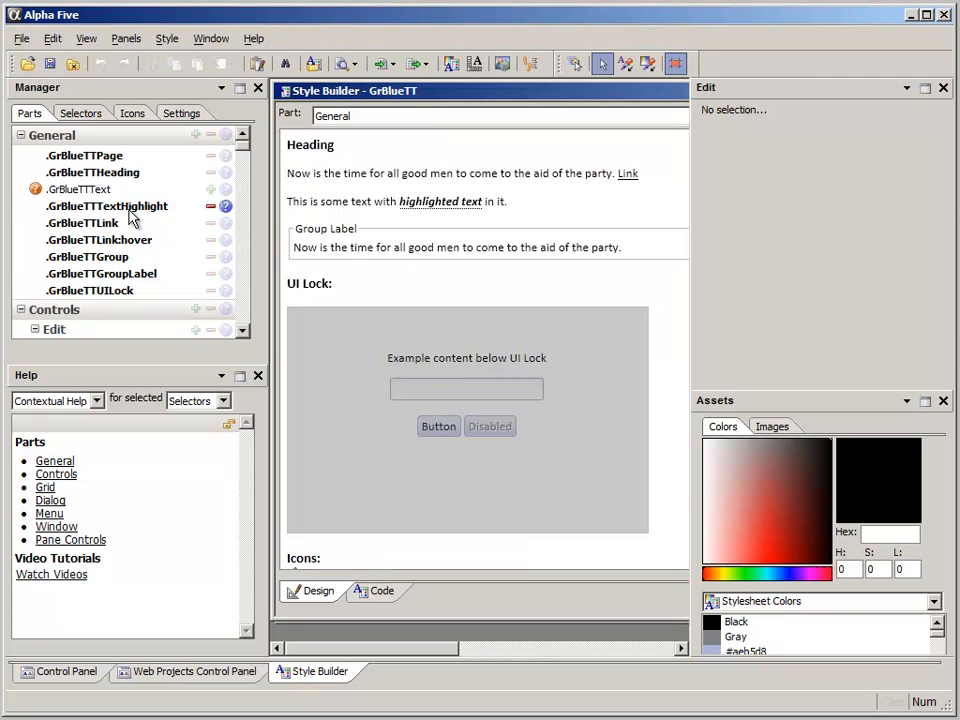
pyautogui.click(125, 242)
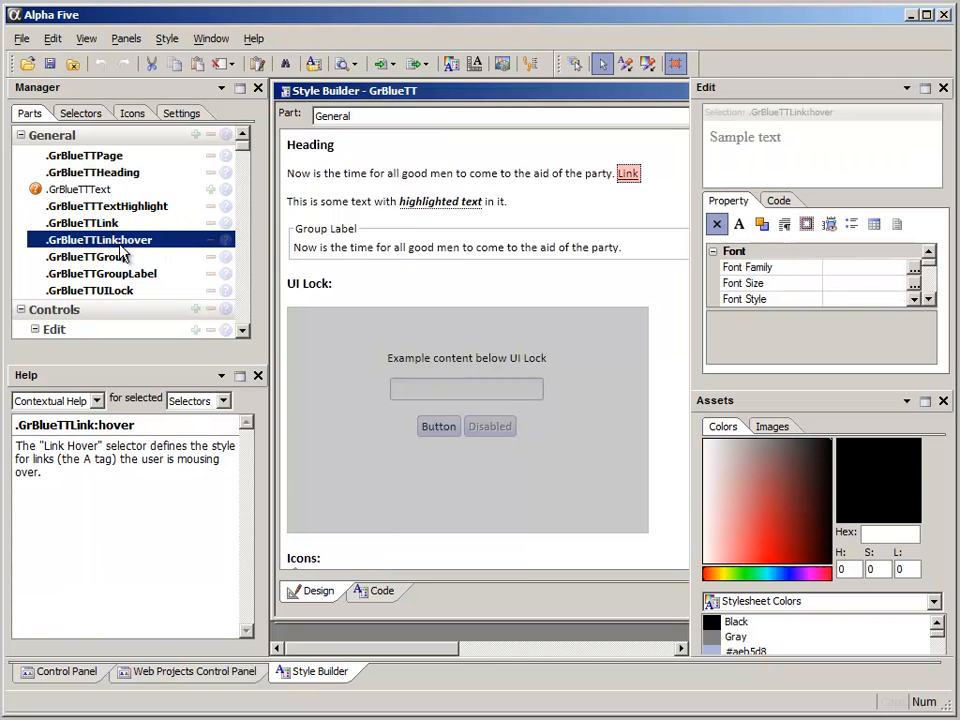
pyautogui.click(101, 259)
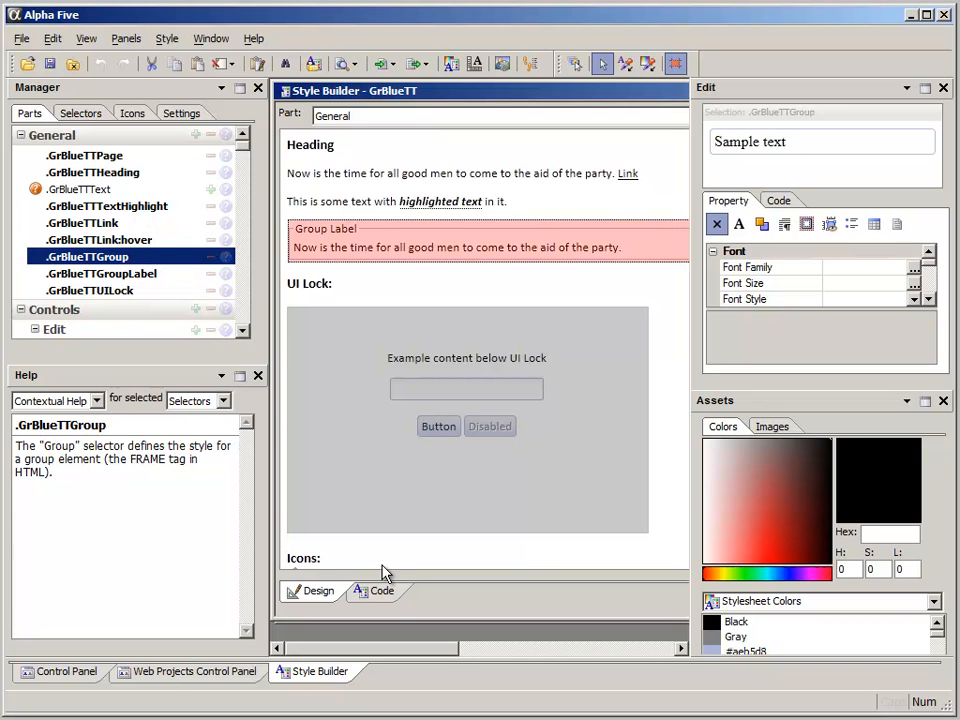
# Review the CSS code around the .GrBlueTTGroup selector and return to the design preview
pyautogui.click(381, 592)
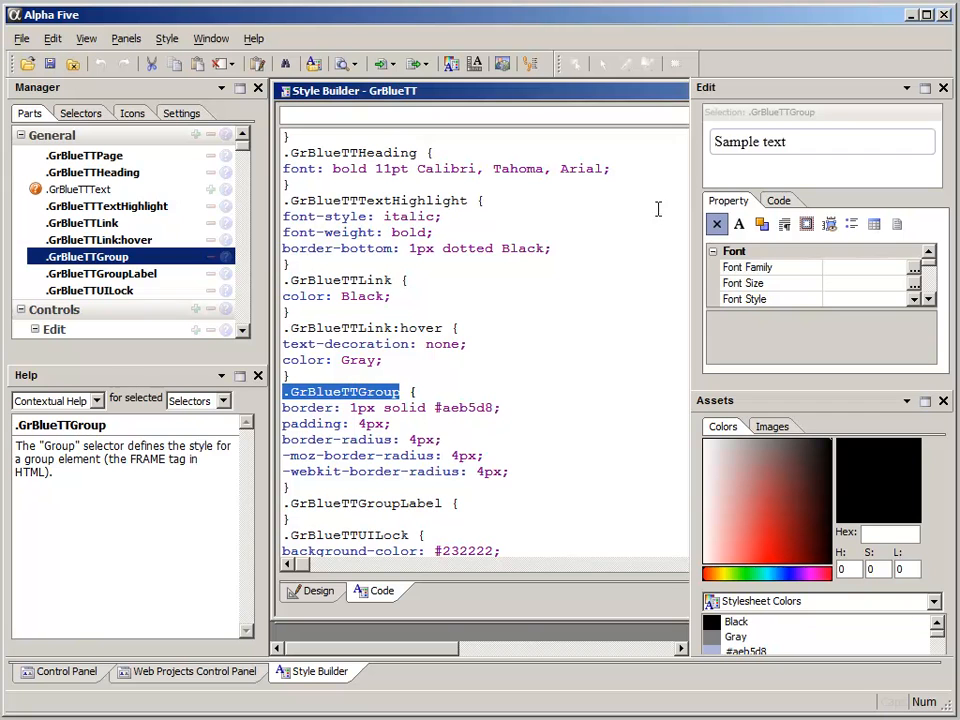
pyautogui.click(579, 281)
pyautogui.scroll(-3, 553, 289)
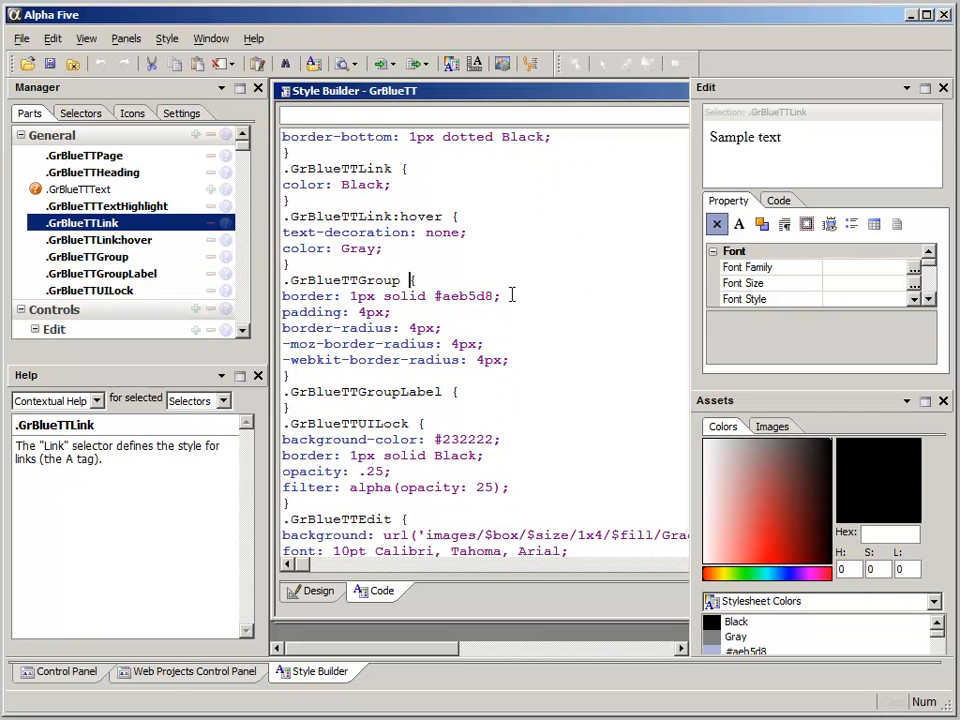
pyautogui.scroll(-1, 510, 296)
pyautogui.click(316, 591)
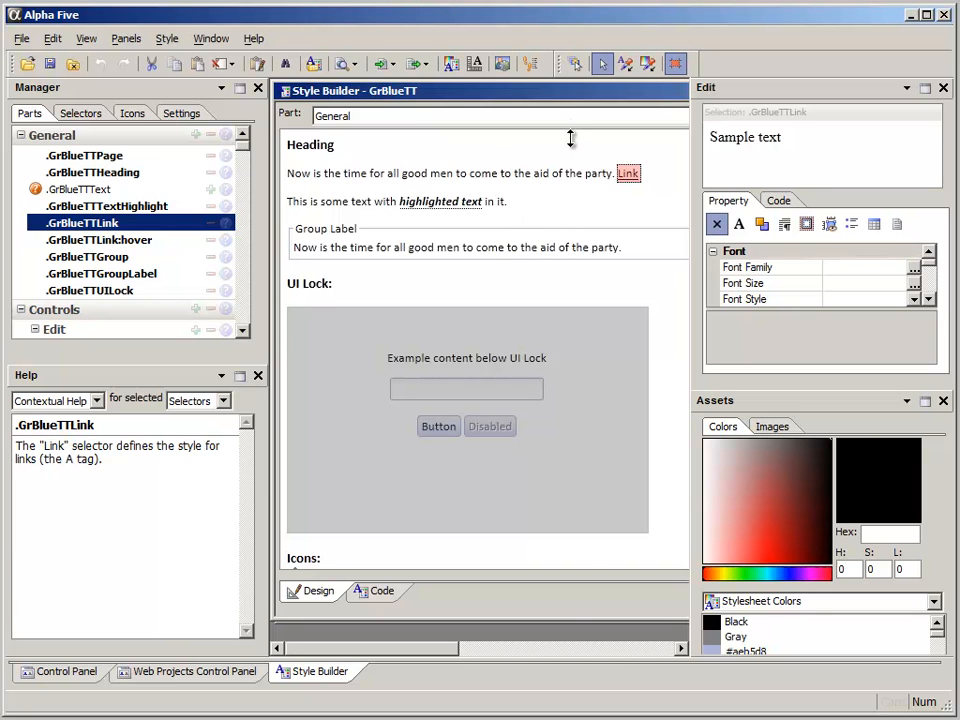
# Switch the GrBlueTT design preview to the Pane Controls part
pyautogui.click(680, 648)
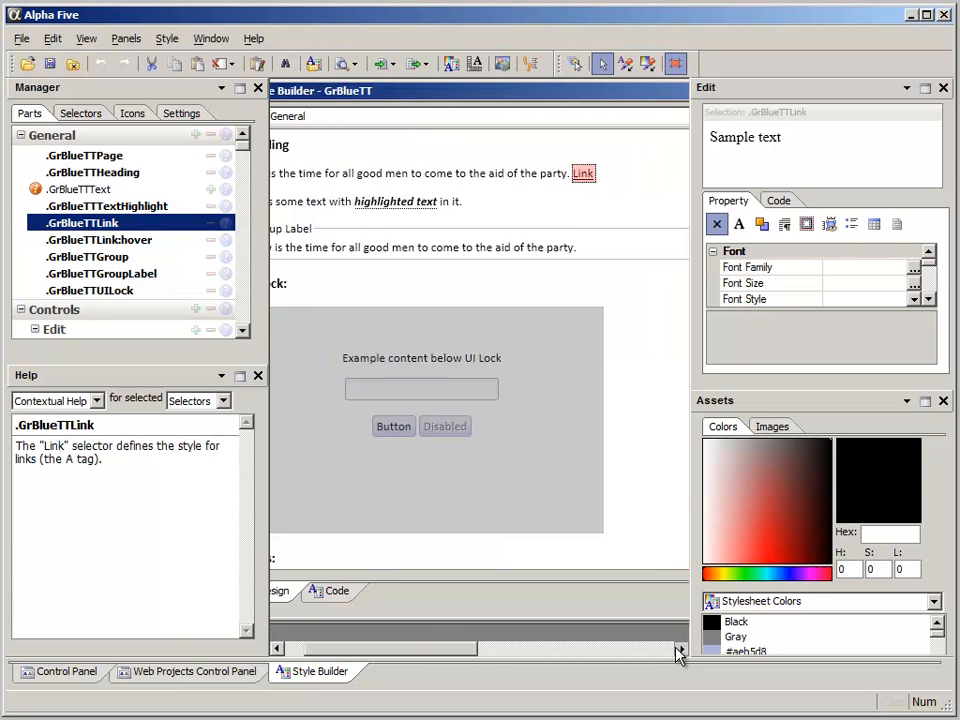
pyautogui.click(680, 649)
pyautogui.click(680, 649)
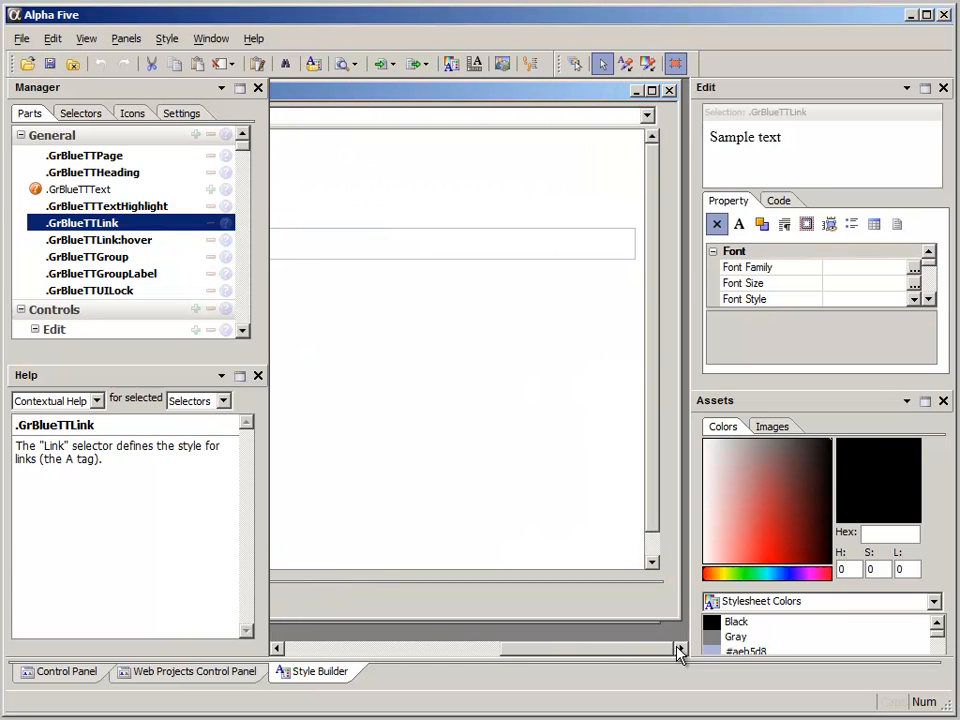
pyautogui.click(648, 118)
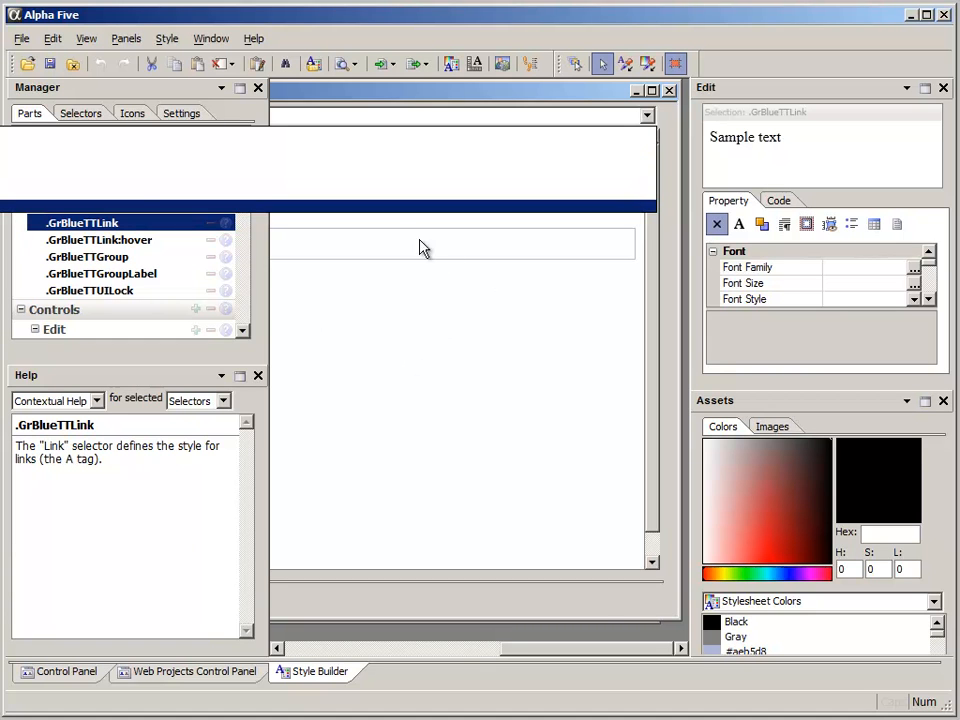
pyautogui.click(317, 651)
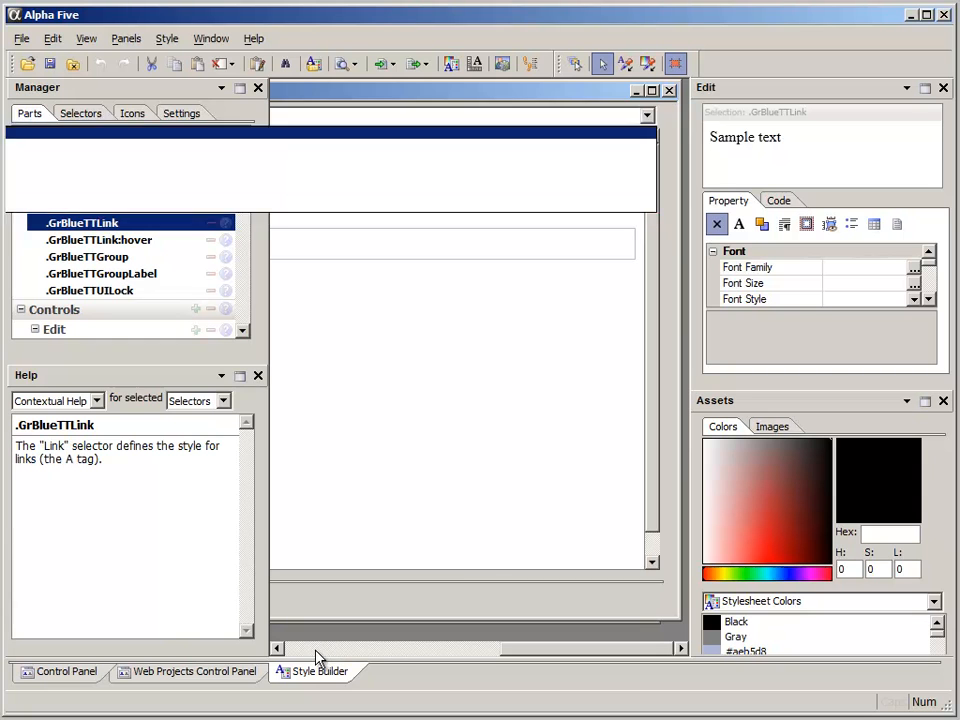
pyautogui.click(287, 650)
pyautogui.click(287, 650)
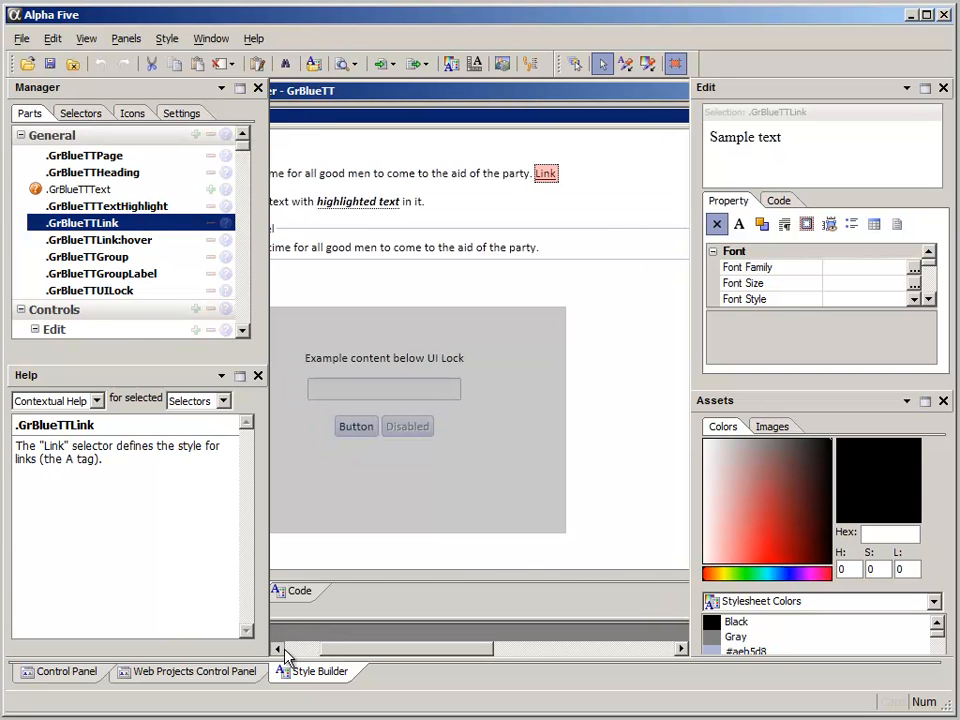
pyautogui.click(369, 118)
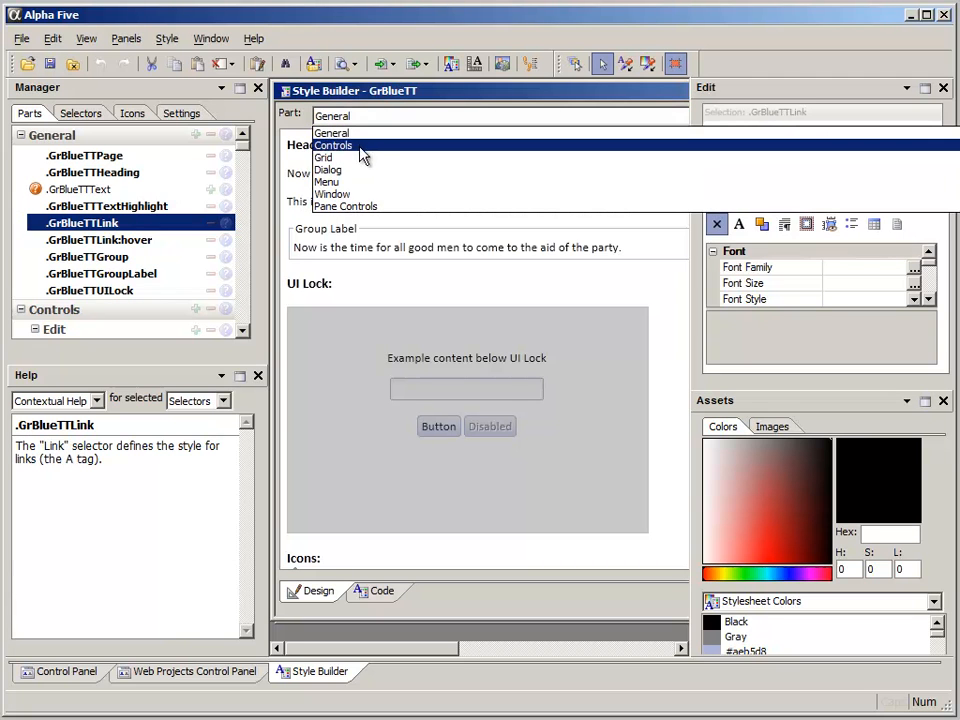
pyautogui.click(362, 206)
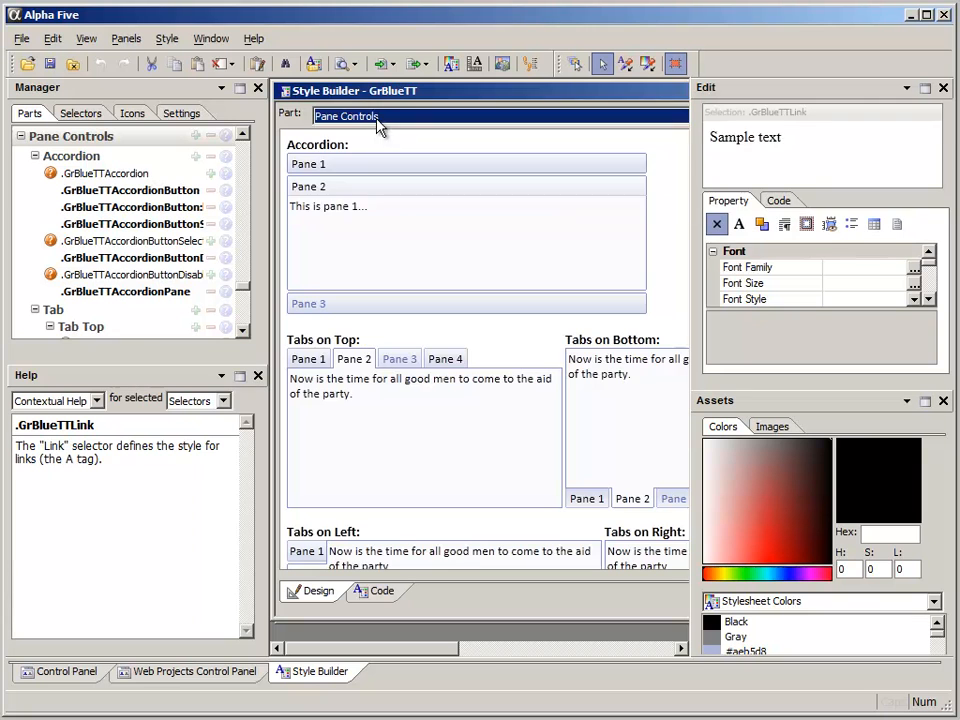
# Preview the Grid part of the GrBlueTT style, followed by its Dialog part
pyautogui.click(379, 122)
pyautogui.click(369, 160)
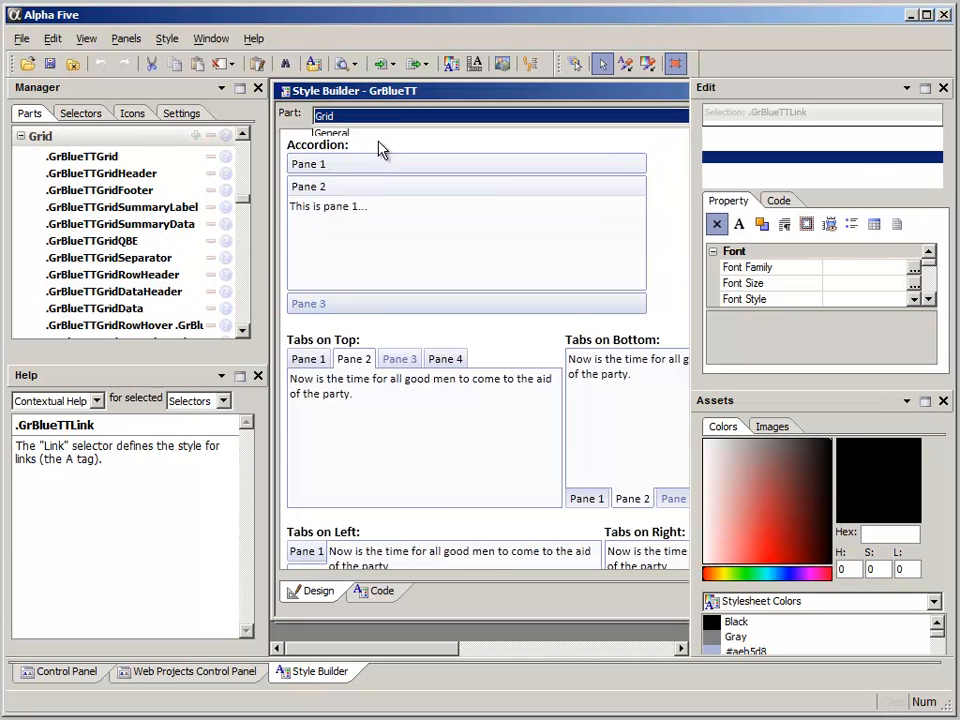
pyautogui.click(381, 122)
pyautogui.click(376, 172)
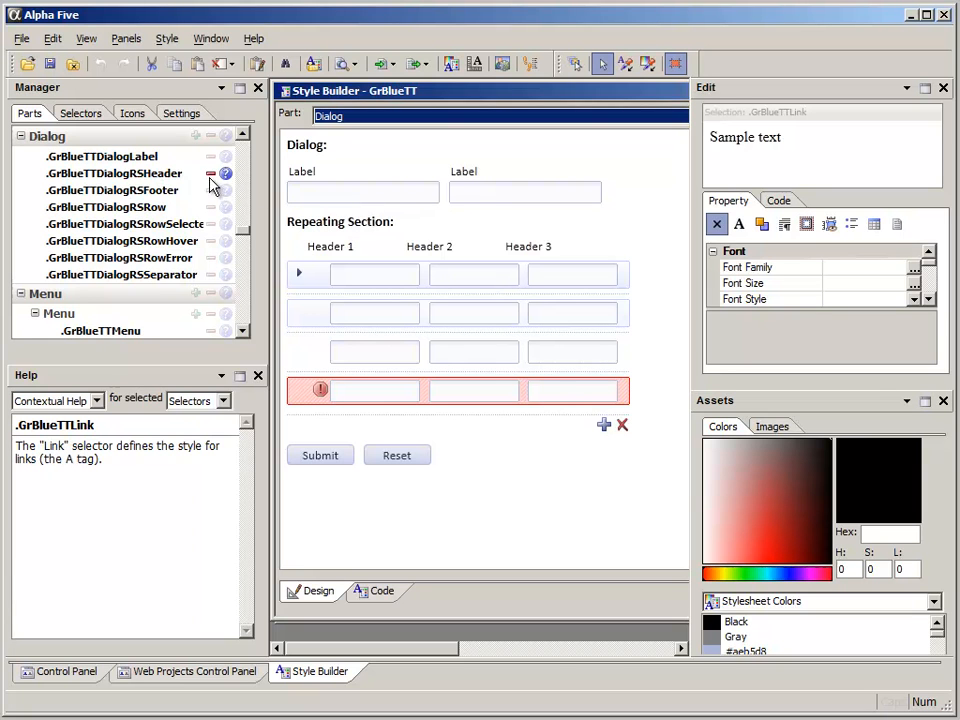
# Select the .GrBlueTTDialogRSHeader selector and inspect its appearance editing options on the repeating section header
pyautogui.click(127, 176)
pyautogui.click(127, 176)
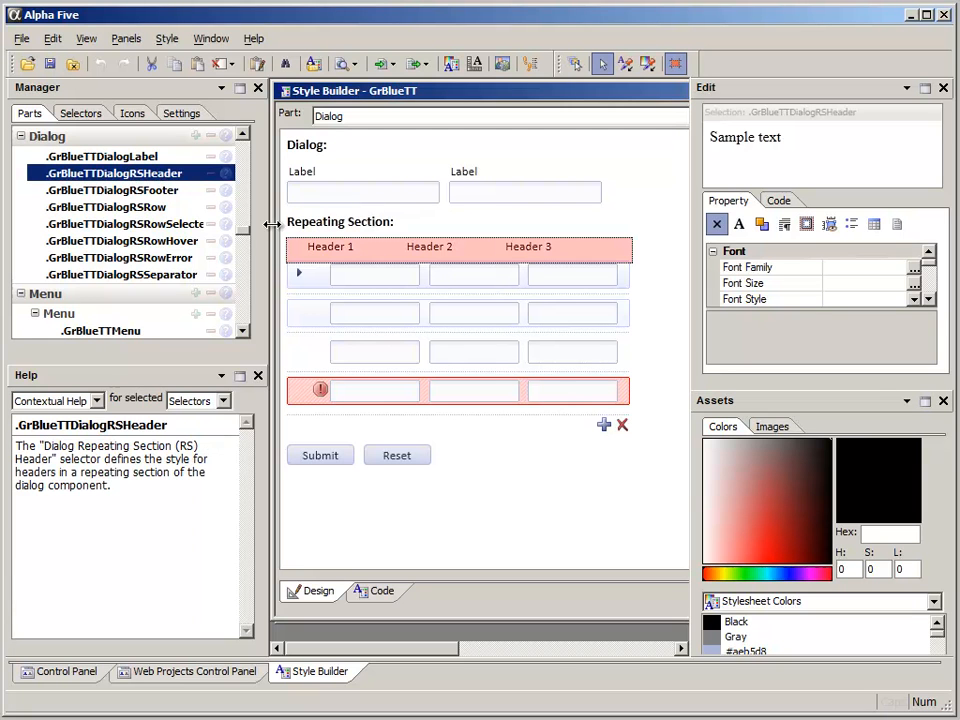
pyautogui.rightClick(388, 261)
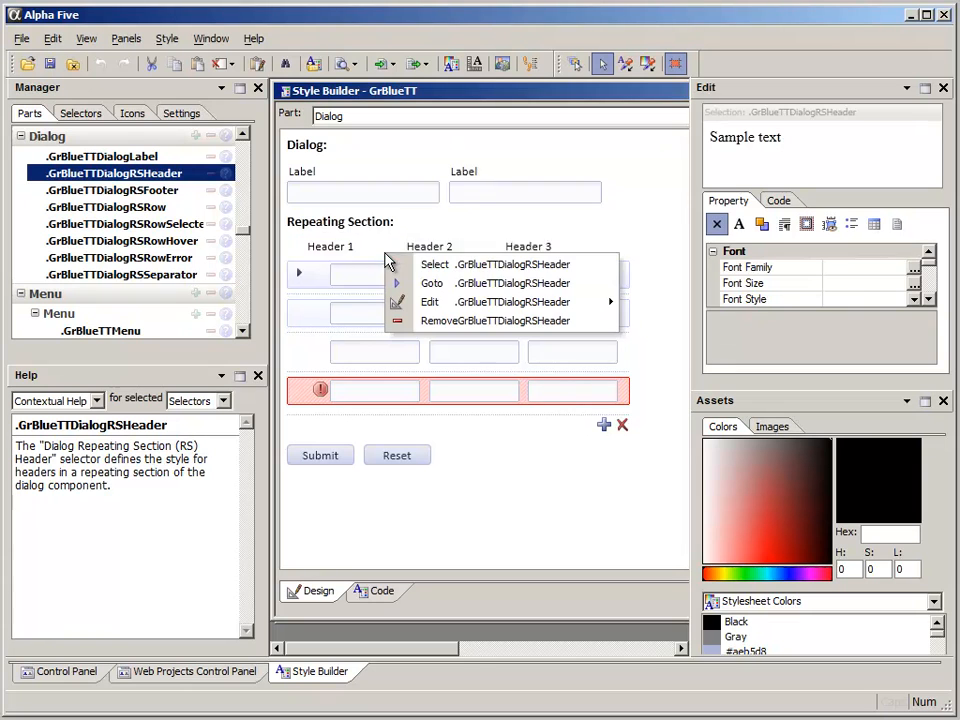
pyautogui.moveTo(433, 308)
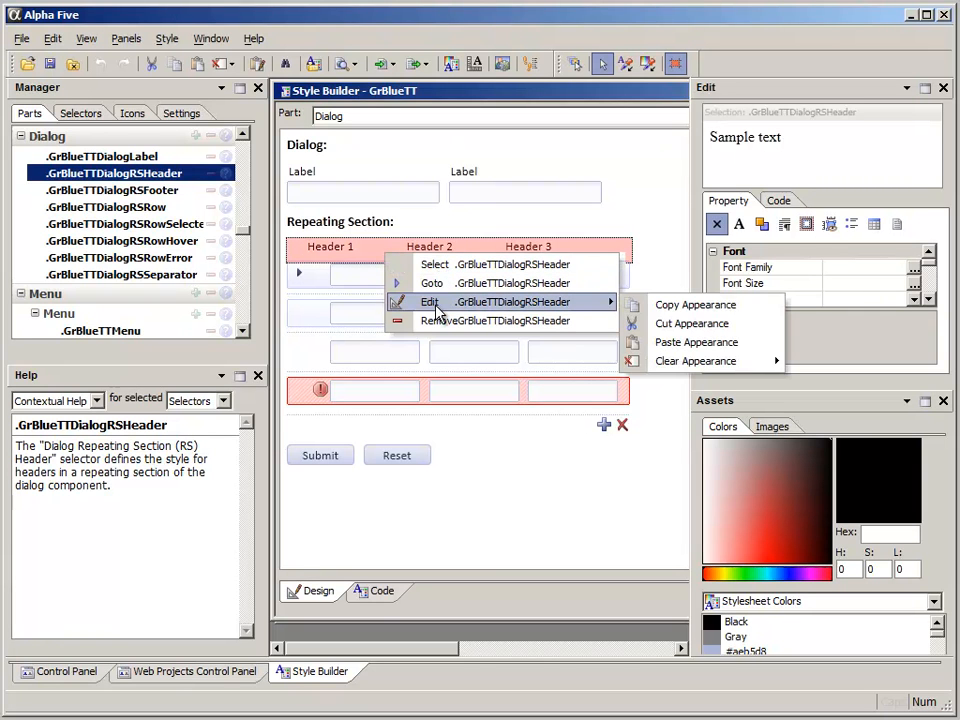
pyautogui.click(652, 342)
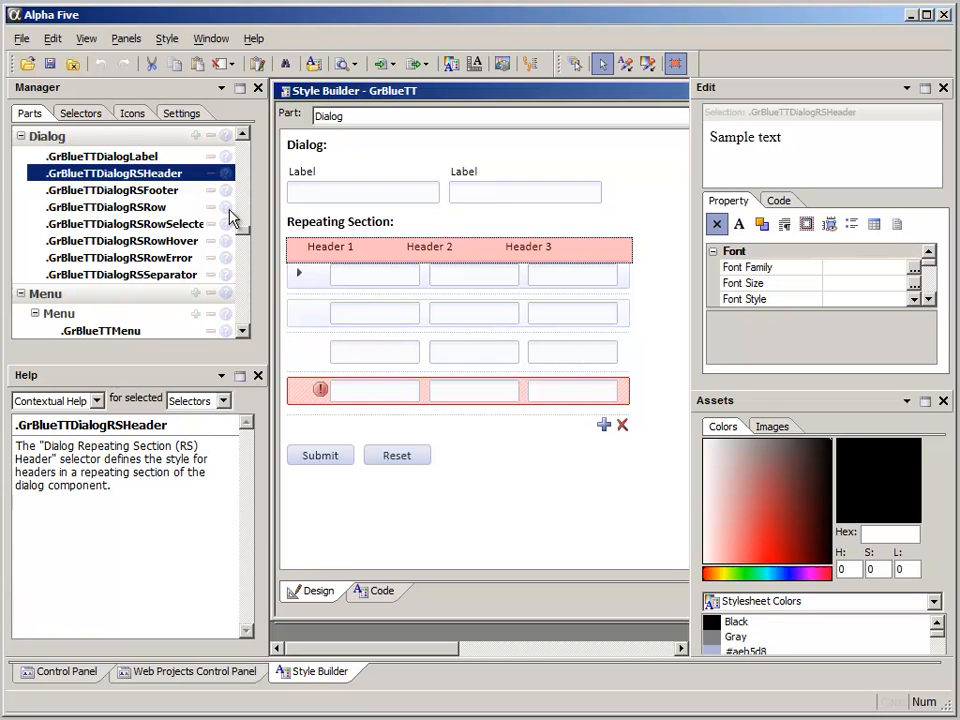
# Save the GrBlueTT style, close the Style Builder and return to the web projects window
pyautogui.click(50, 64)
pyautogui.click(626, 650)
pyautogui.click(651, 649)
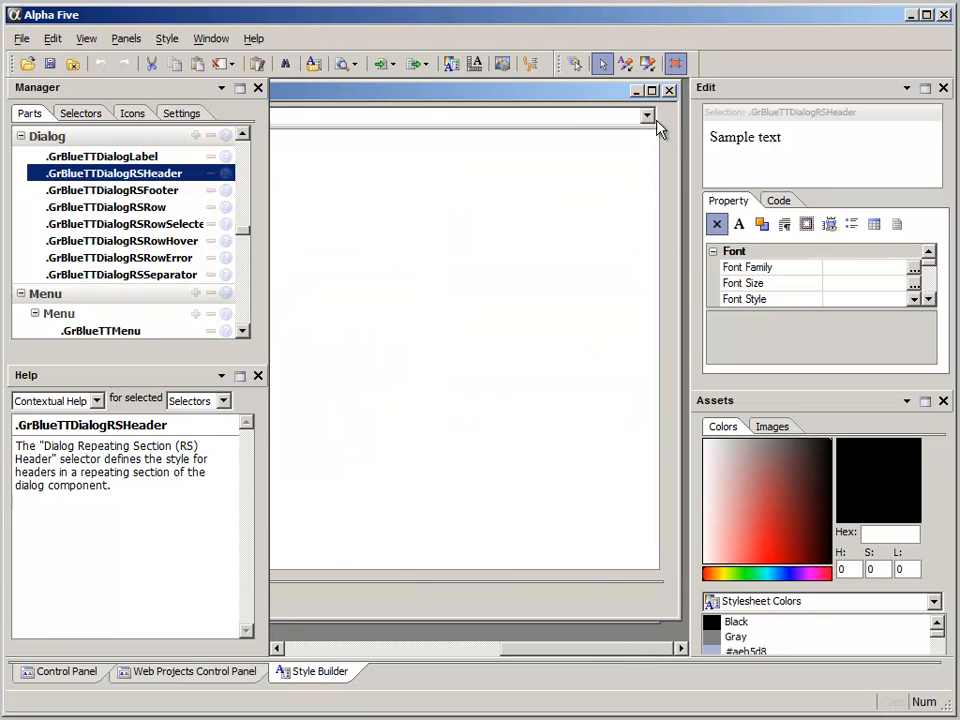
pyautogui.click(669, 91)
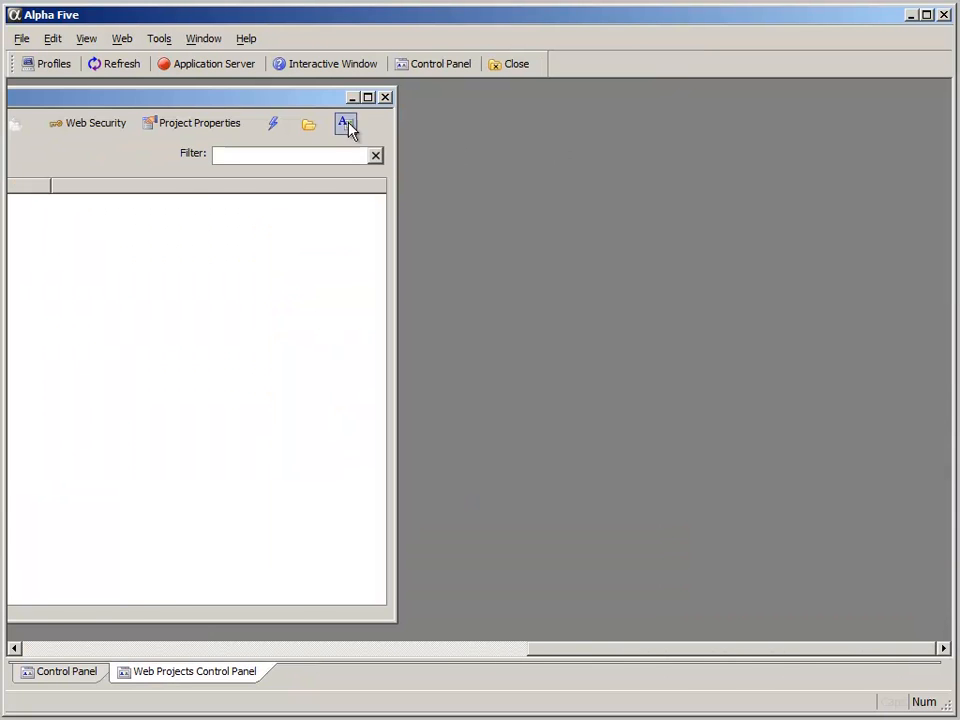
pyautogui.click(182, 674)
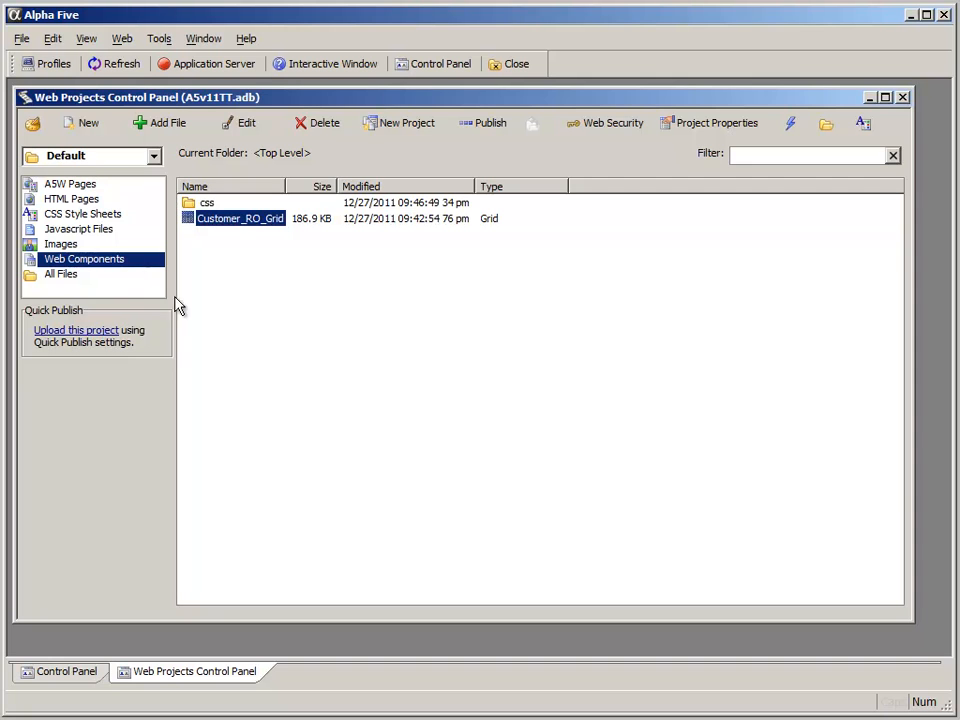
# Set the project style in the web project properties to the Local style GrBlueTT
pyautogui.click(693, 130)
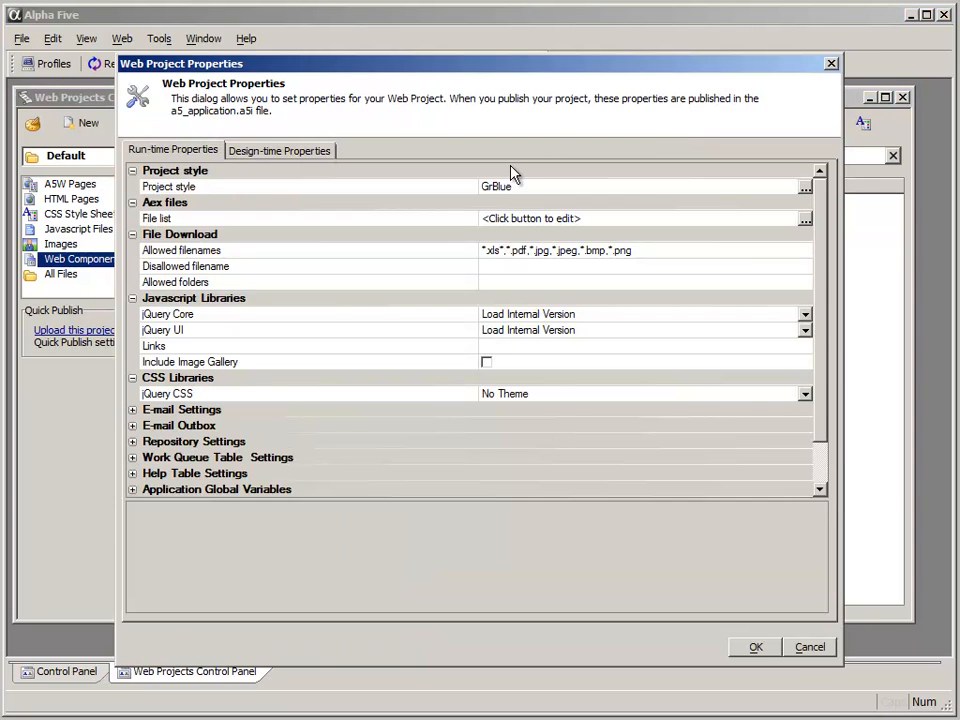
pyautogui.click(805, 191)
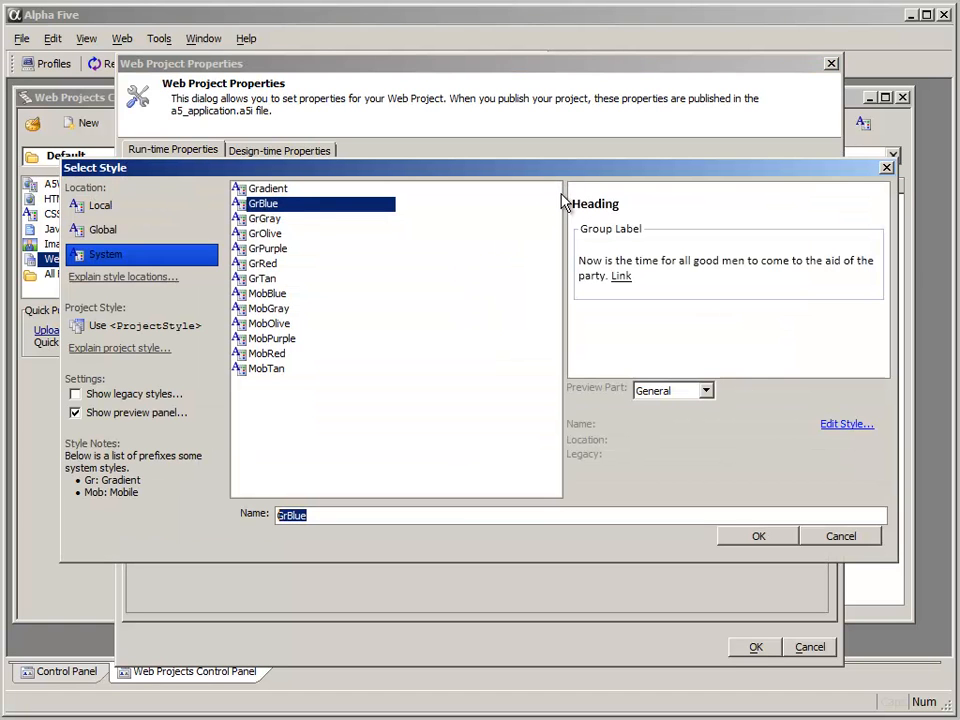
pyautogui.click(111, 210)
pyautogui.click(278, 192)
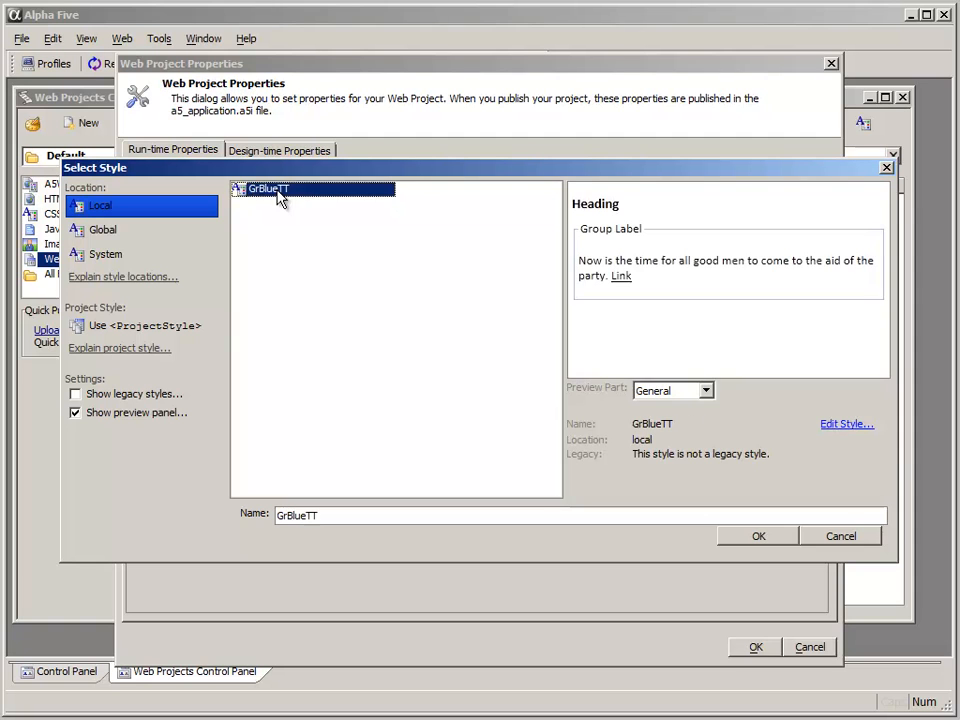
pyautogui.click(755, 540)
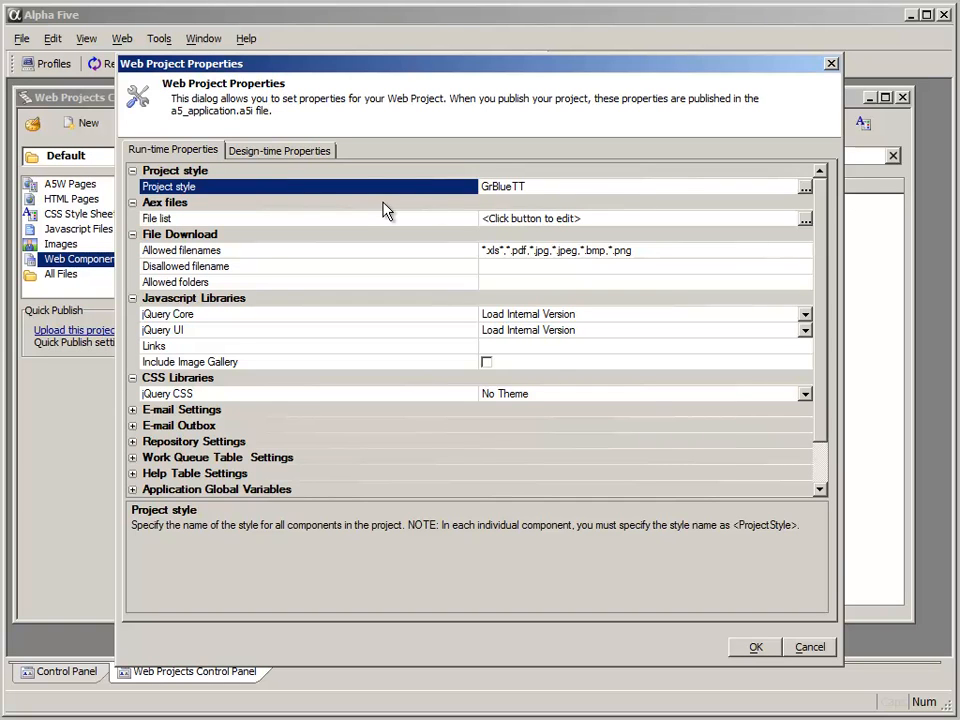
pyautogui.click(757, 650)
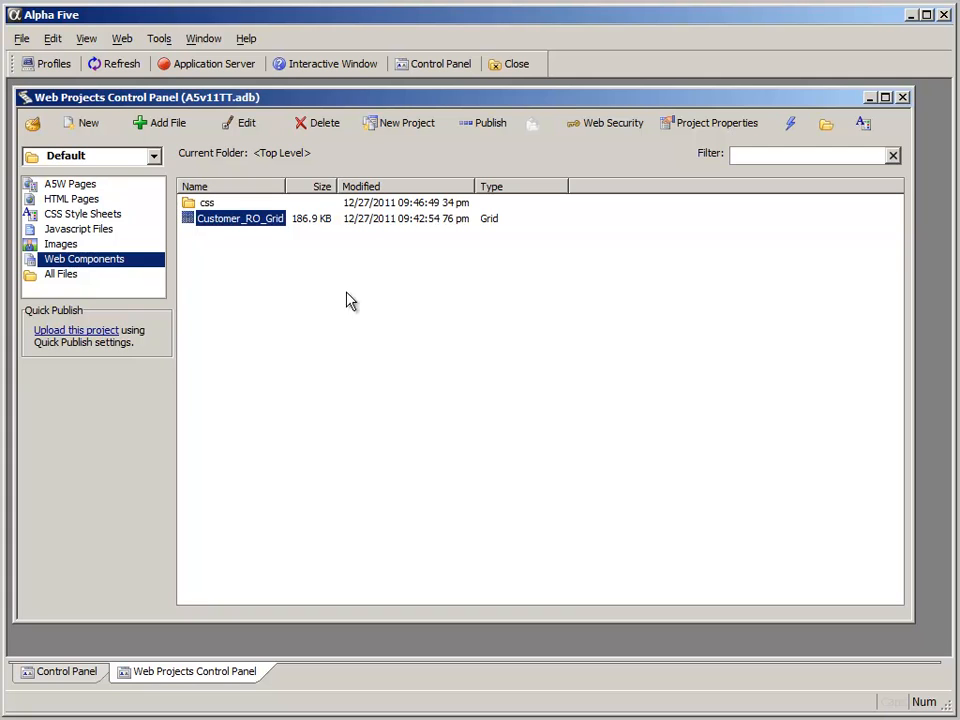
# Open the css\GrBlueTT folder and look through all the files stored for the style
pyautogui.click(207, 203)
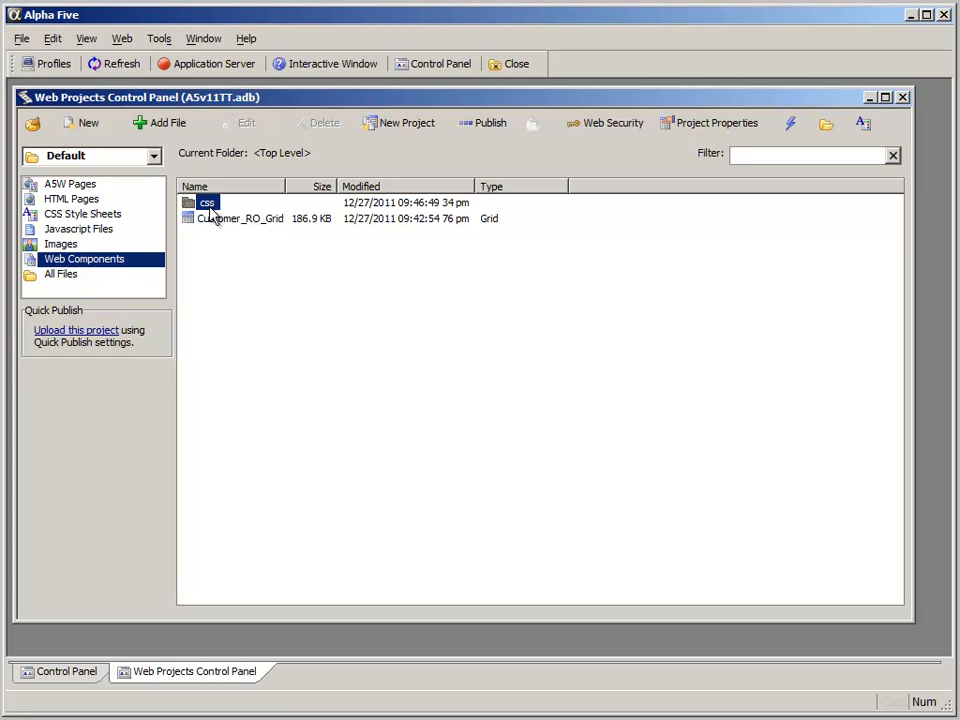
pyautogui.doubleClick(212, 211)
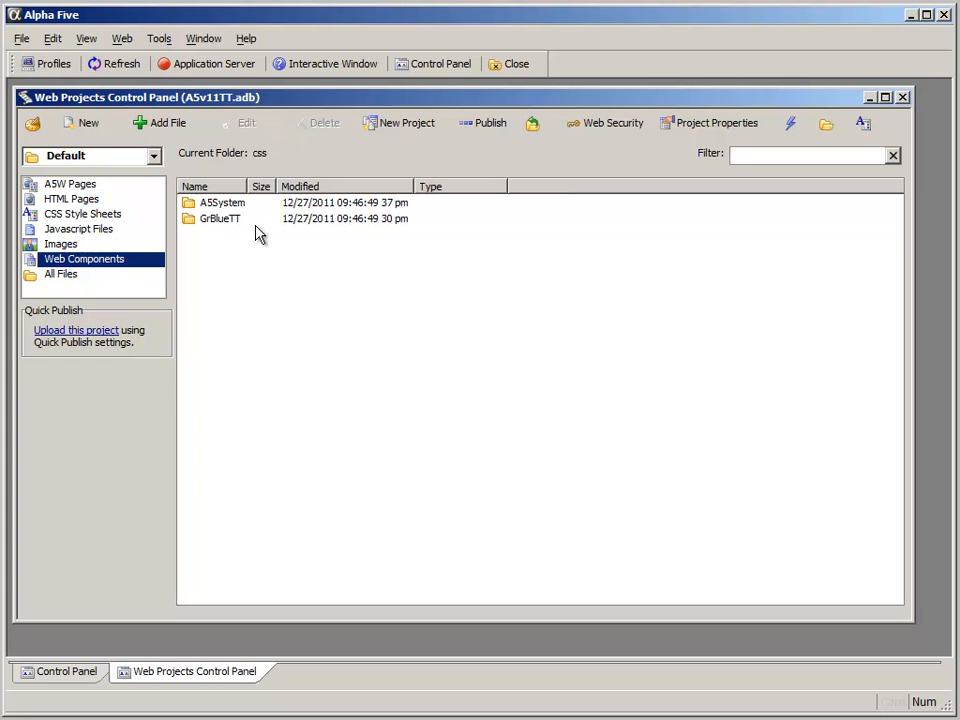
pyautogui.click(218, 224)
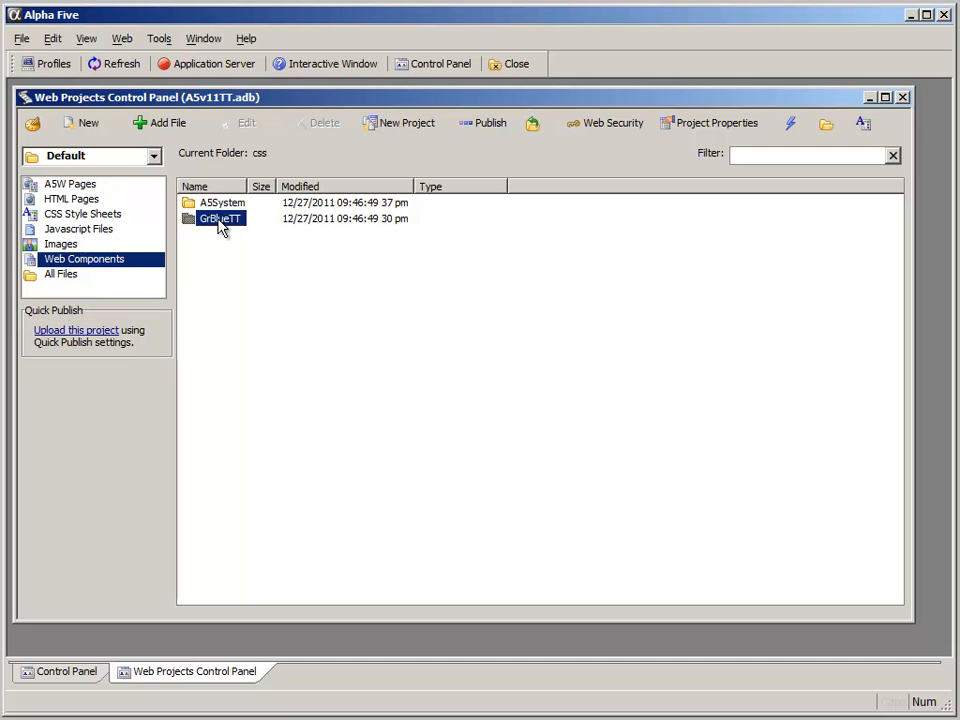
pyautogui.doubleClick(237, 226)
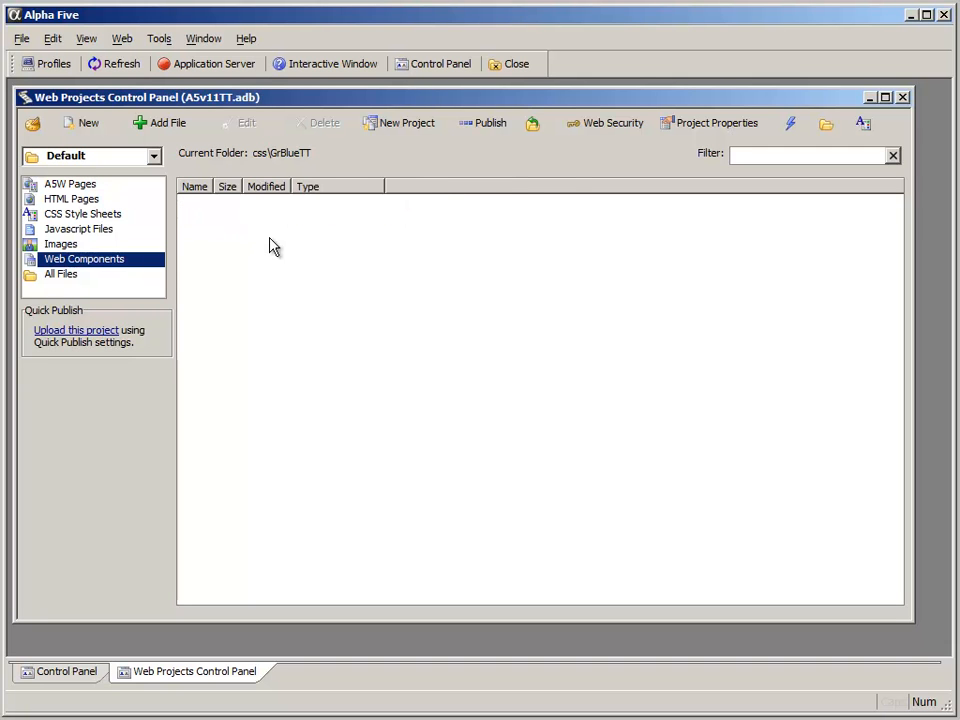
pyautogui.click(60, 275)
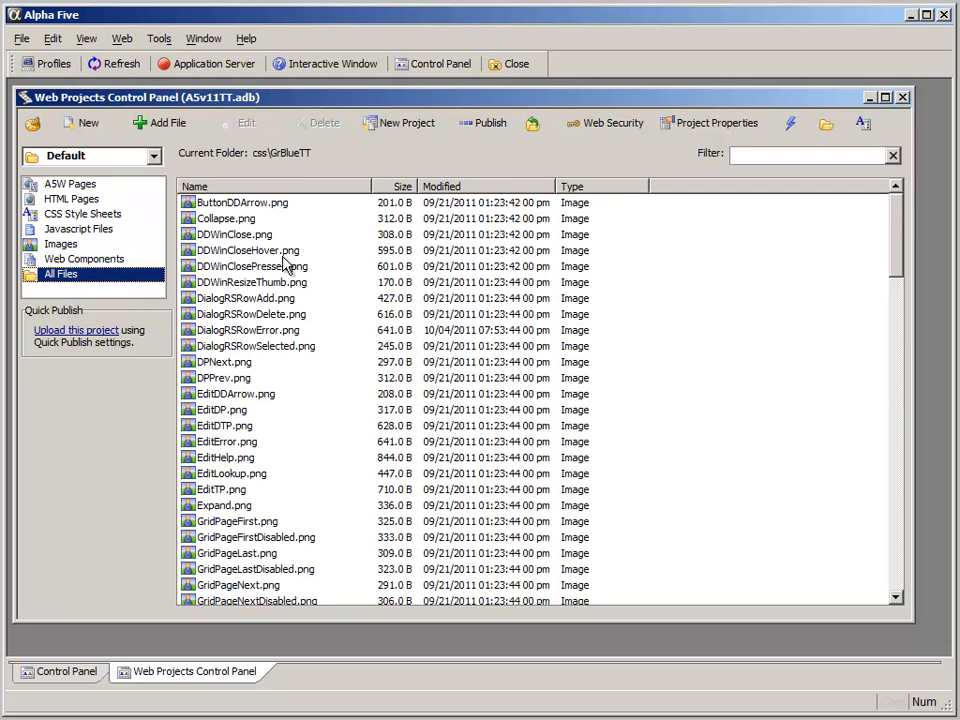
pyautogui.moveTo(900, 246); pyautogui.dragTo(900, 425)
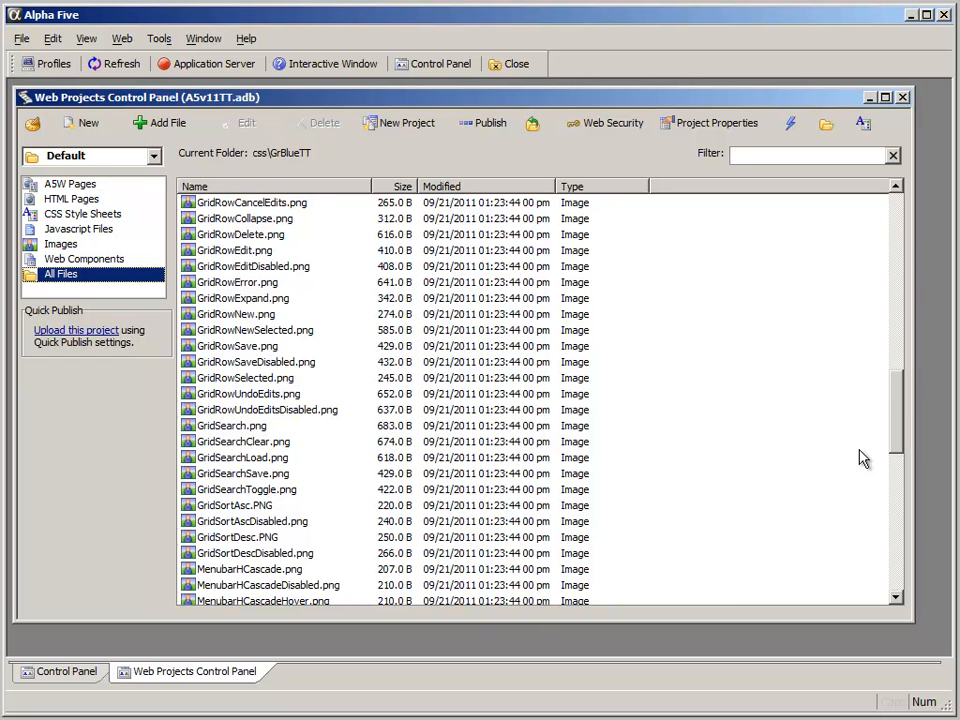
pyautogui.moveTo(902, 420); pyautogui.dragTo(891, 236)
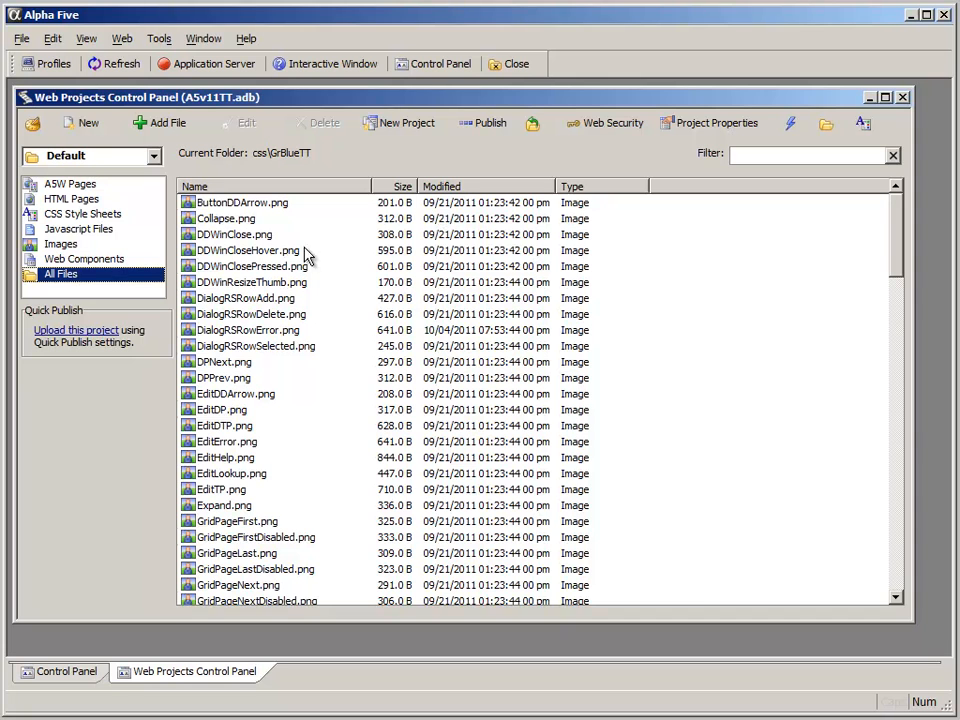
# Filter the file list back to web components and go up to the project's top-level folder
pyautogui.click(101, 262)
pyautogui.click(64, 244)
pyautogui.click(96, 261)
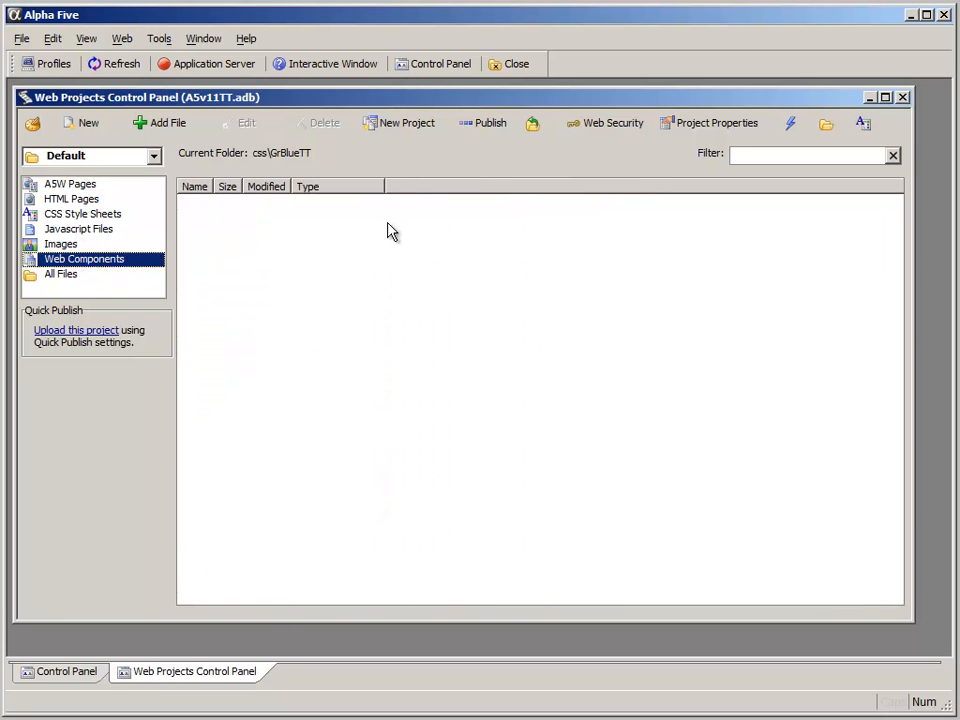
pyautogui.click(534, 128)
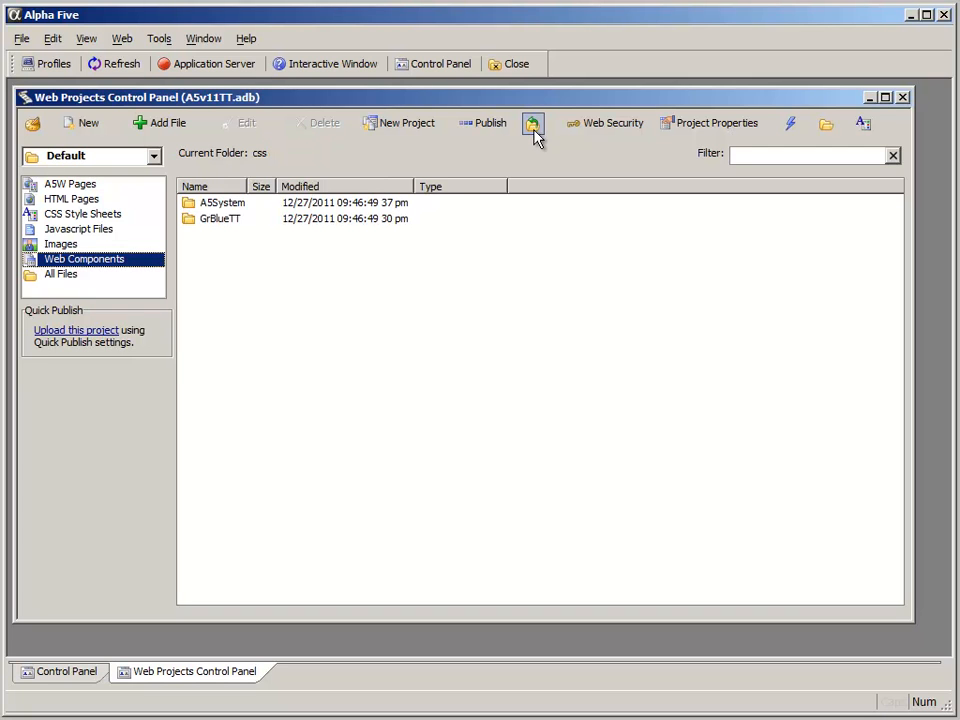
pyautogui.click(534, 128)
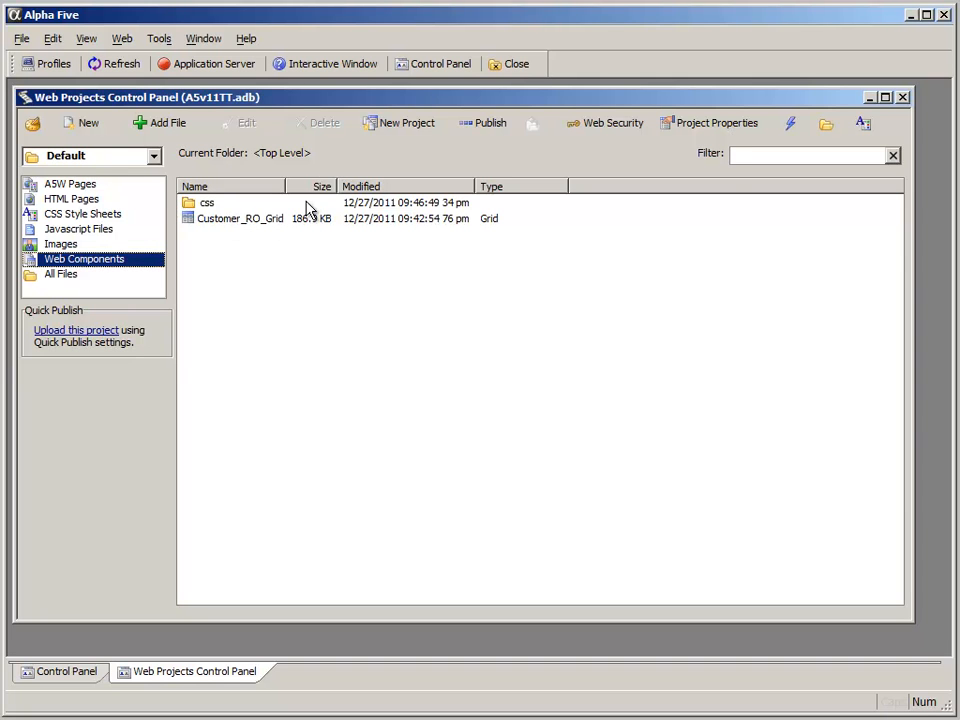
# Review the project style setting in the web project properties and close the dialog without changes
pyautogui.moveTo(310, 99); pyautogui.dragTo(317, 98)
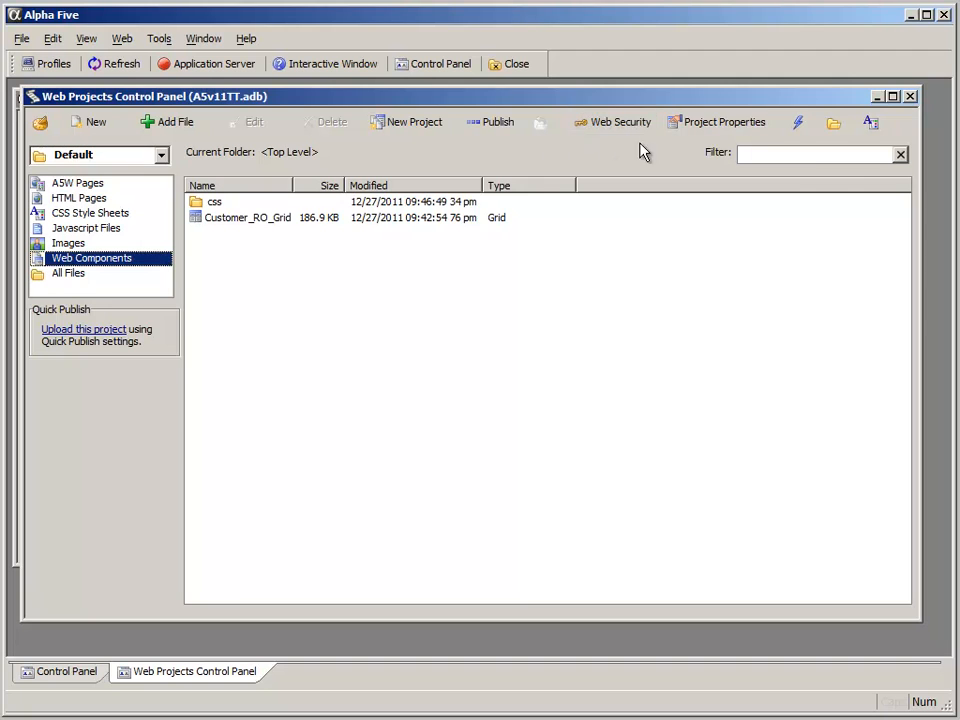
pyautogui.click(709, 128)
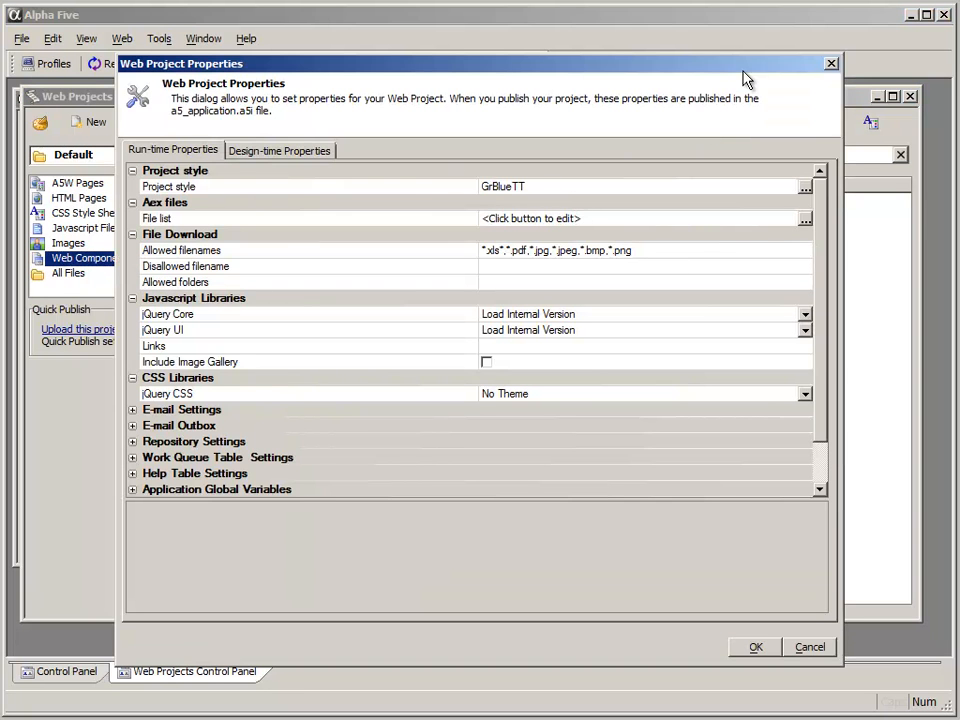
pyautogui.click(831, 65)
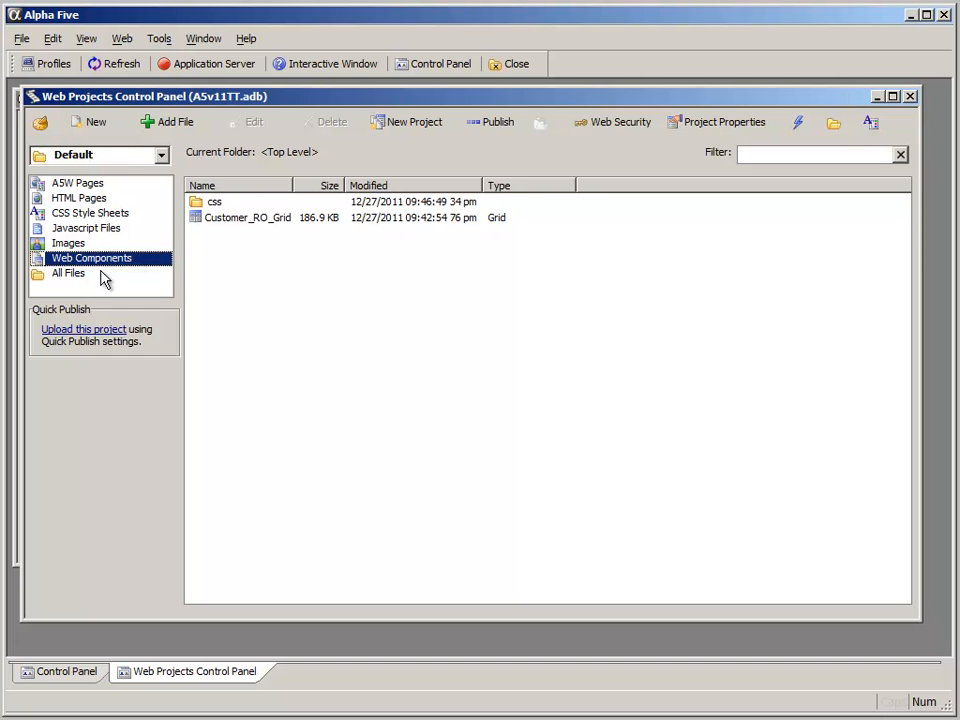
# Open the Customer_RO_Grid component for editing, check its Style name property and close the Grid Builder
pyautogui.click(249, 219)
pyautogui.click(243, 128)
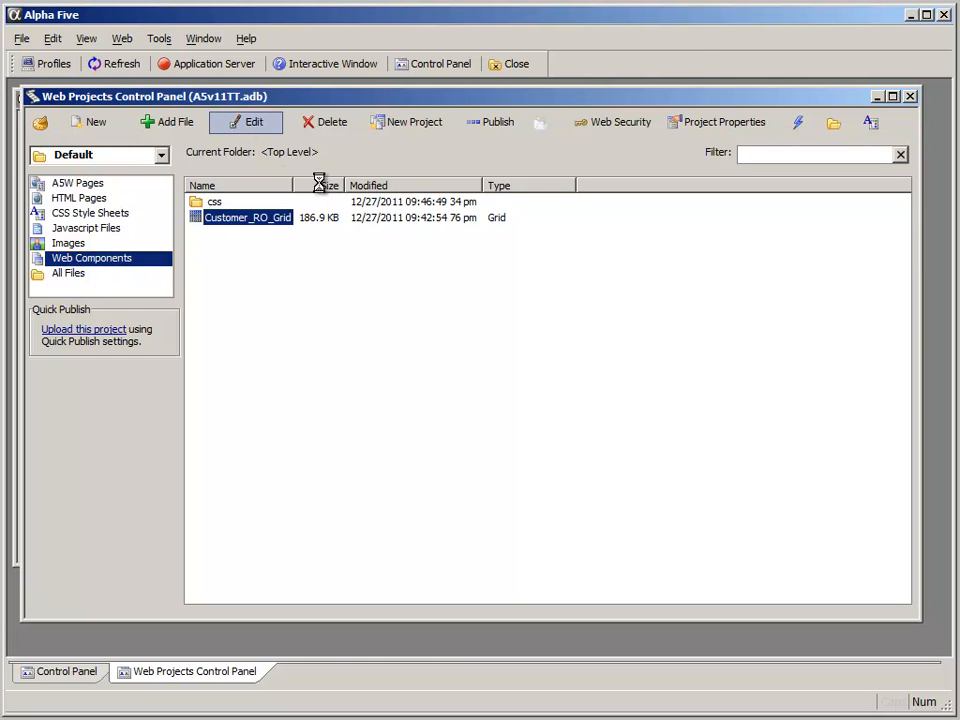
pyautogui.click(466, 248)
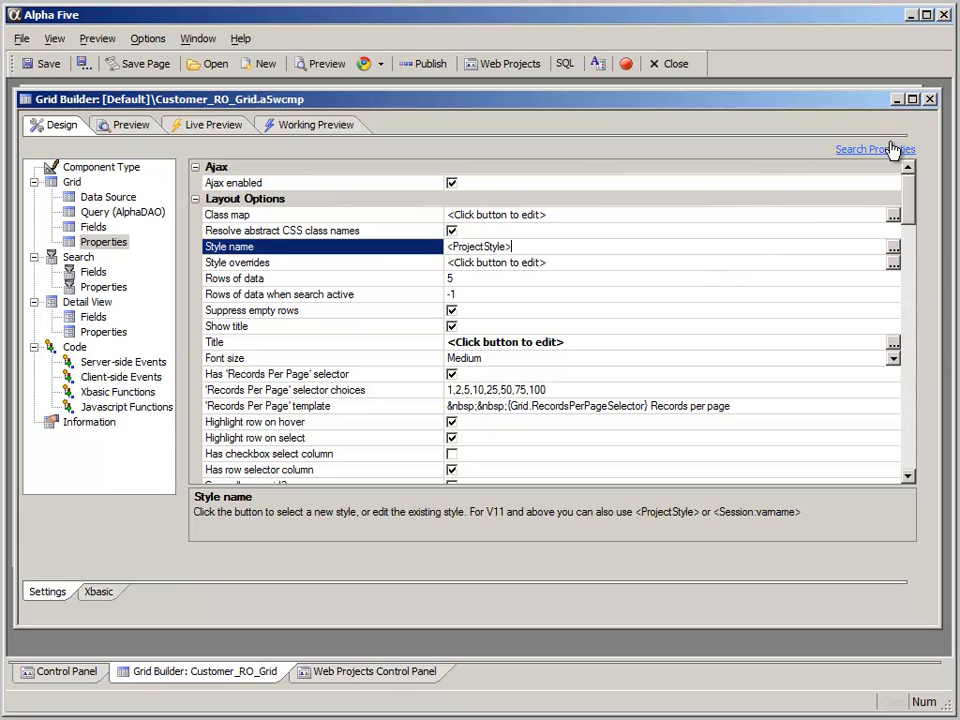
pyautogui.click(929, 100)
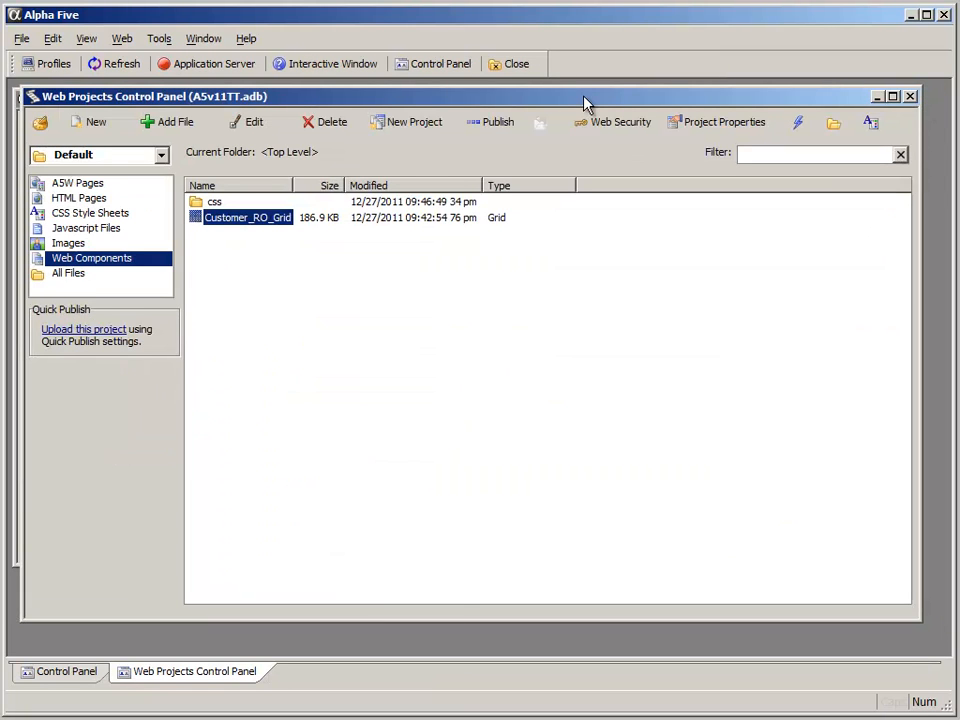
pyautogui.moveTo(584, 97); pyautogui.dragTo(589, 101)
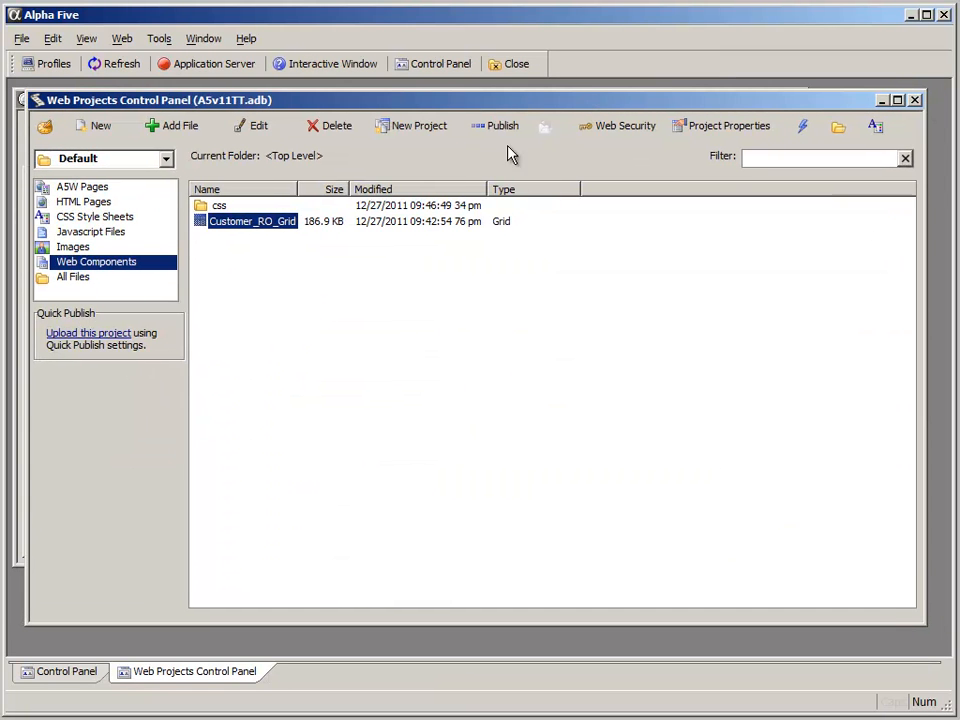
pyautogui.moveTo(483, 108); pyautogui.dragTo(478, 102)
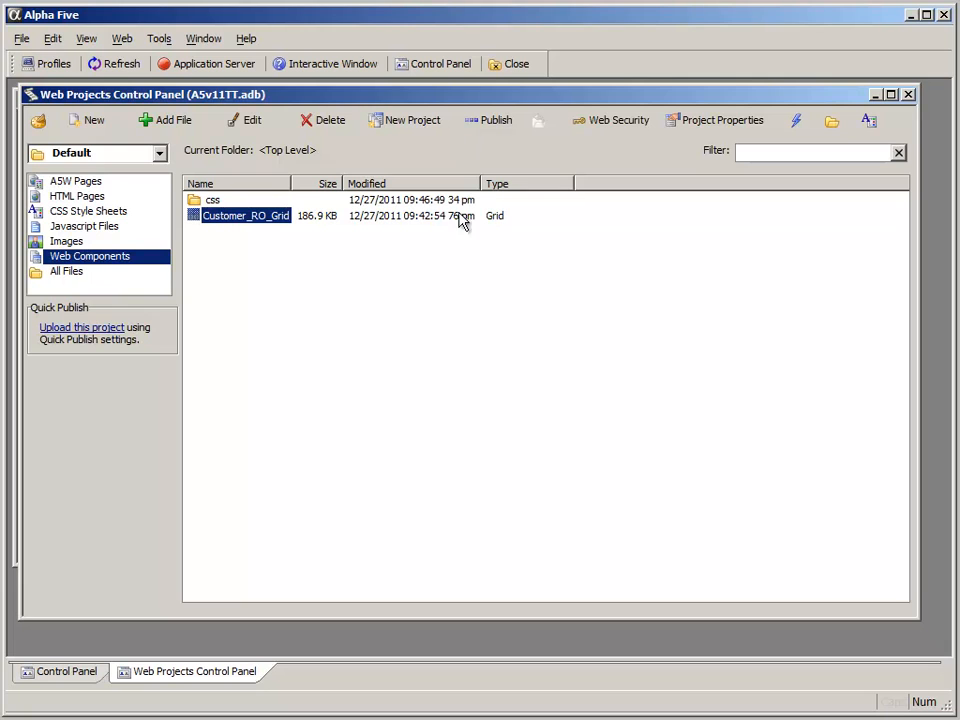